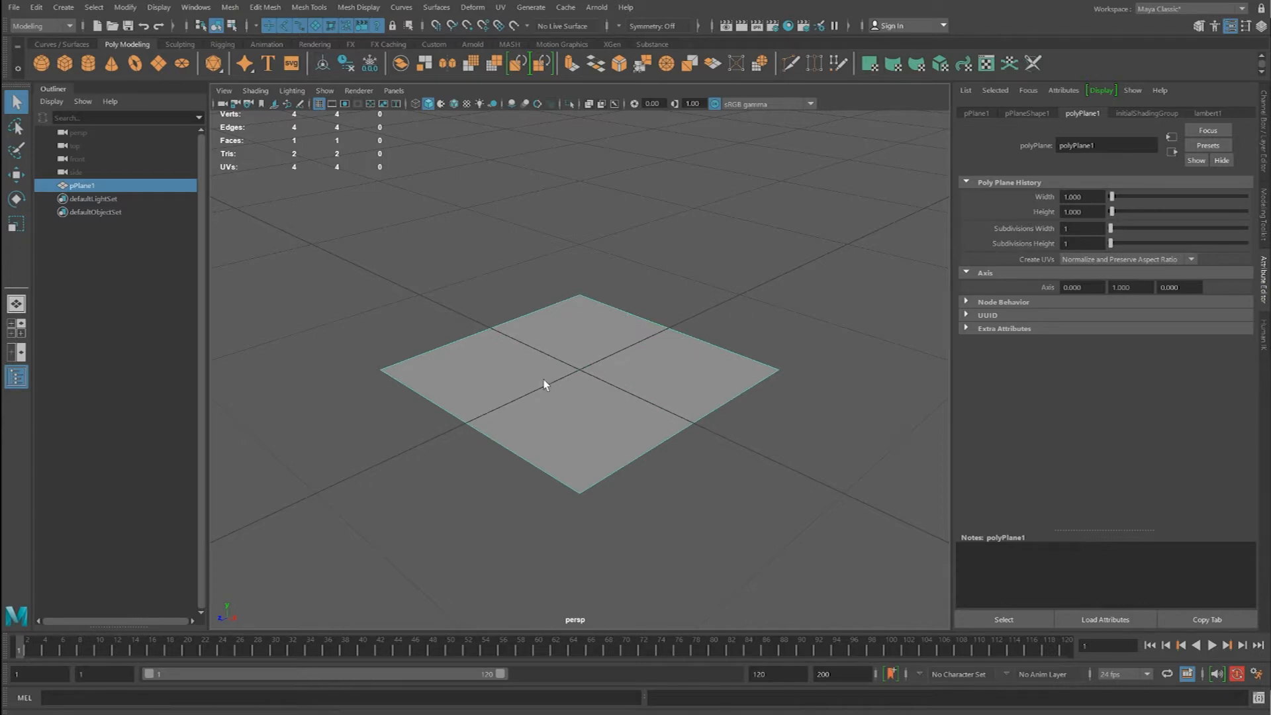
# Set the current project to the stickfigure folder.
pyautogui.click(16, 10)
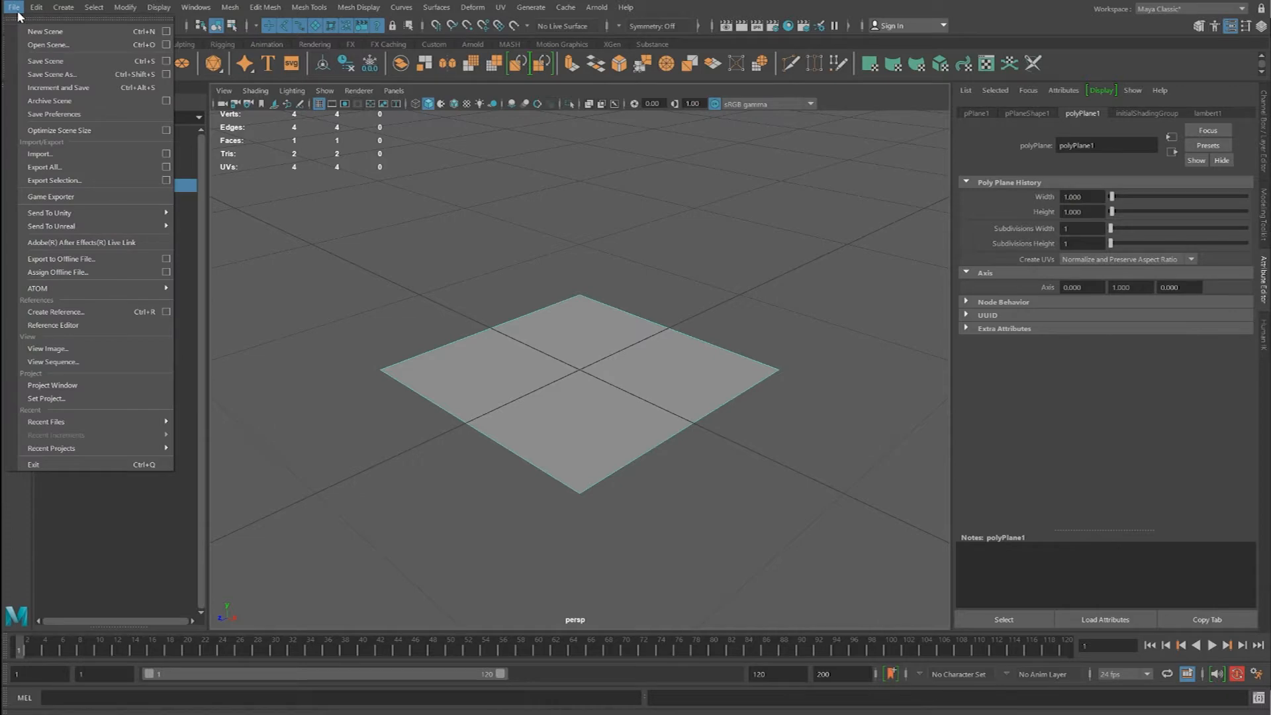
pyautogui.click(59, 400)
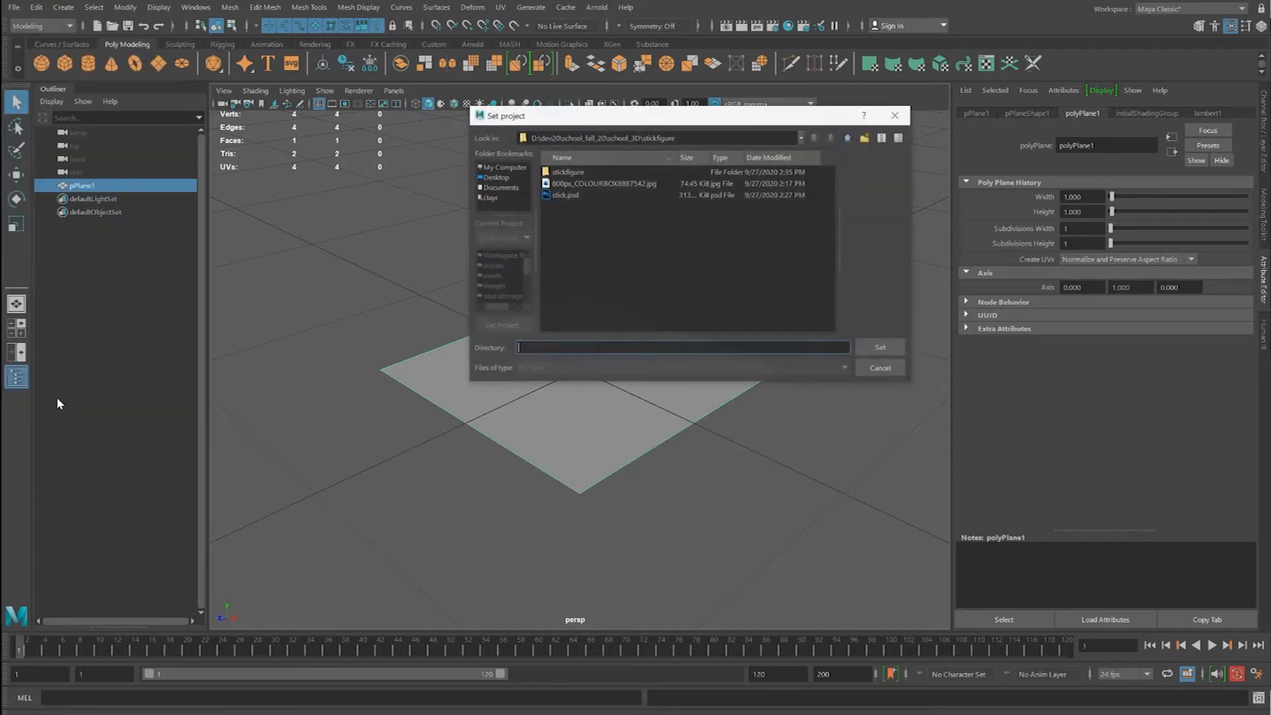
pyautogui.click(559, 173)
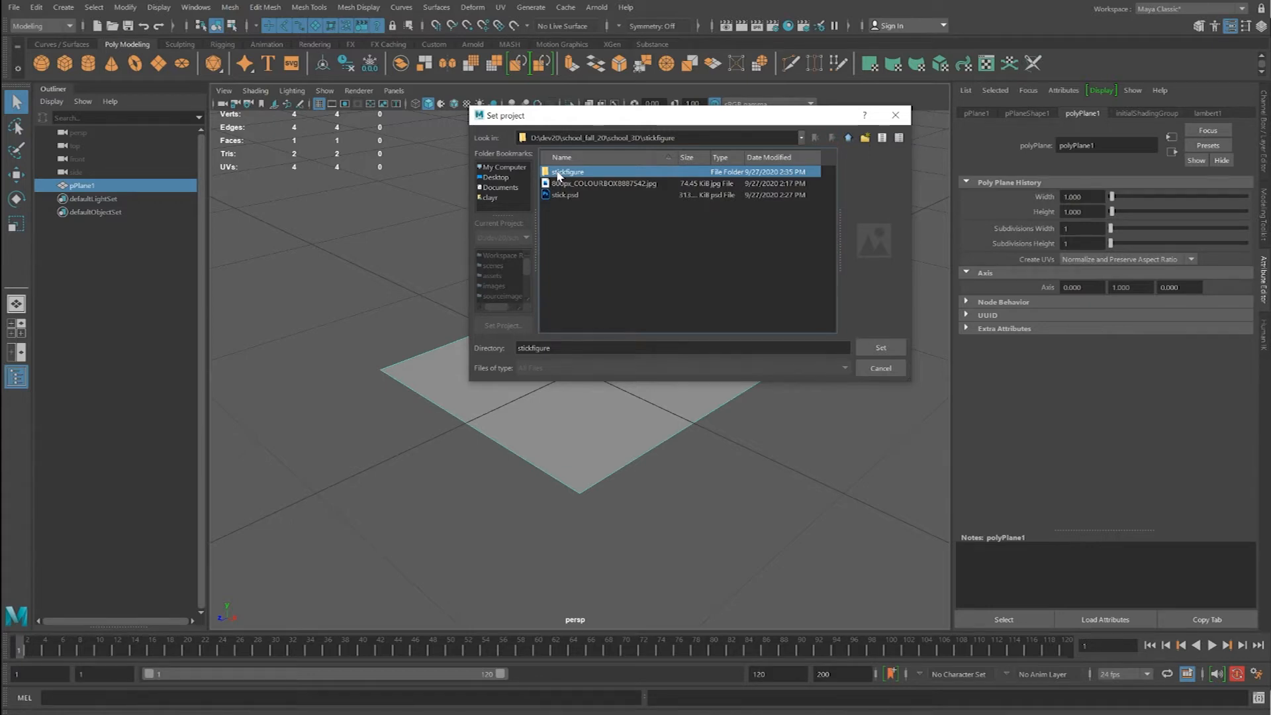
pyautogui.click(881, 347)
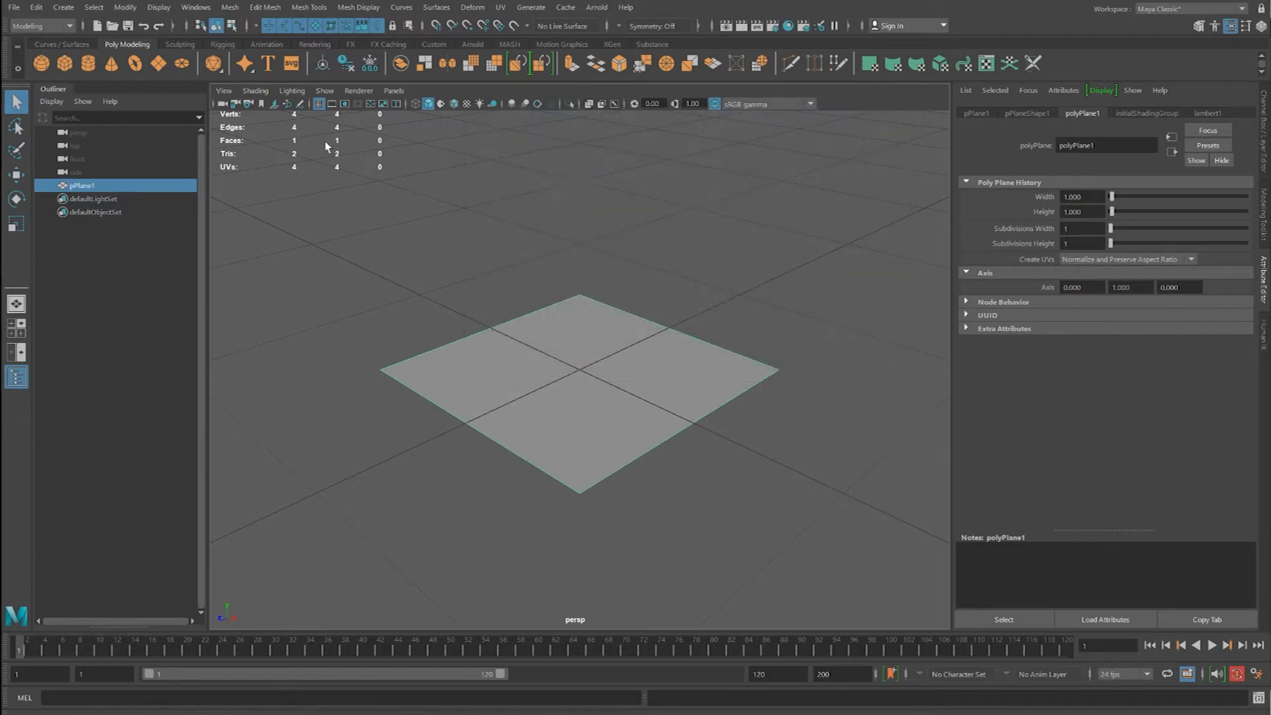
# Review the current project's name and folder locations in the Project Window, leaving its settings as they are.
pyautogui.click(13, 7)
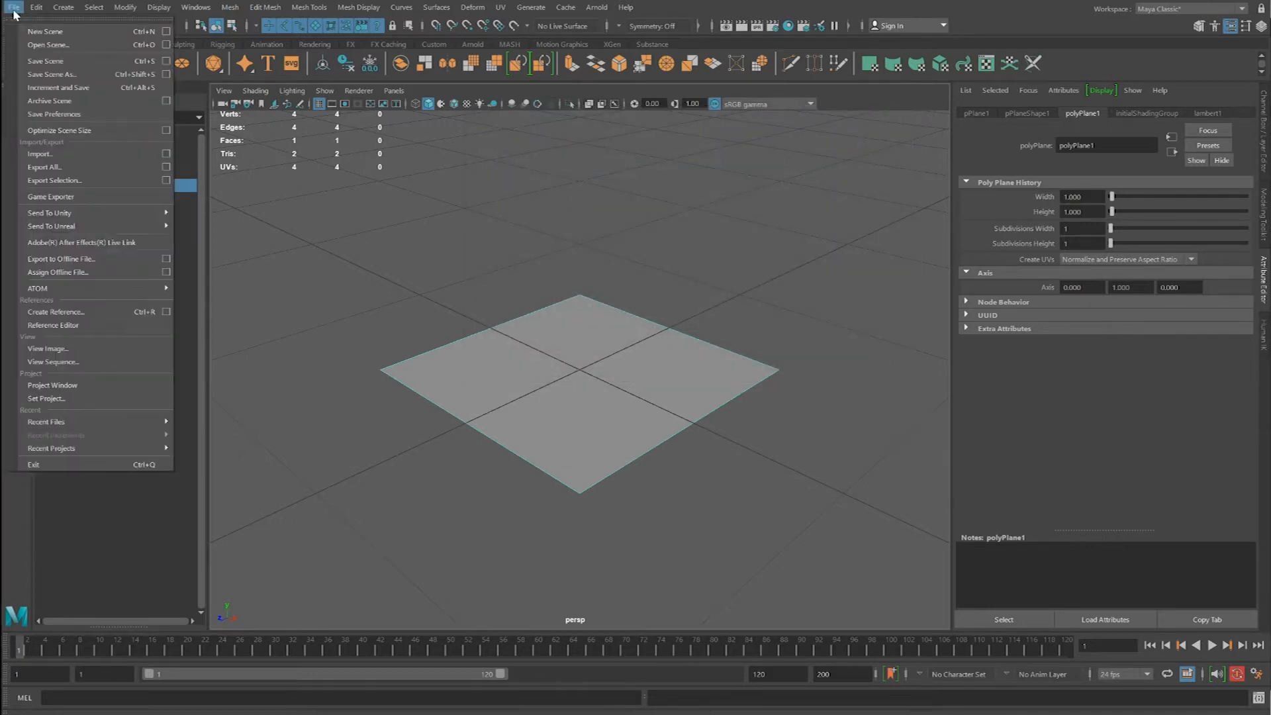
pyautogui.click(77, 386)
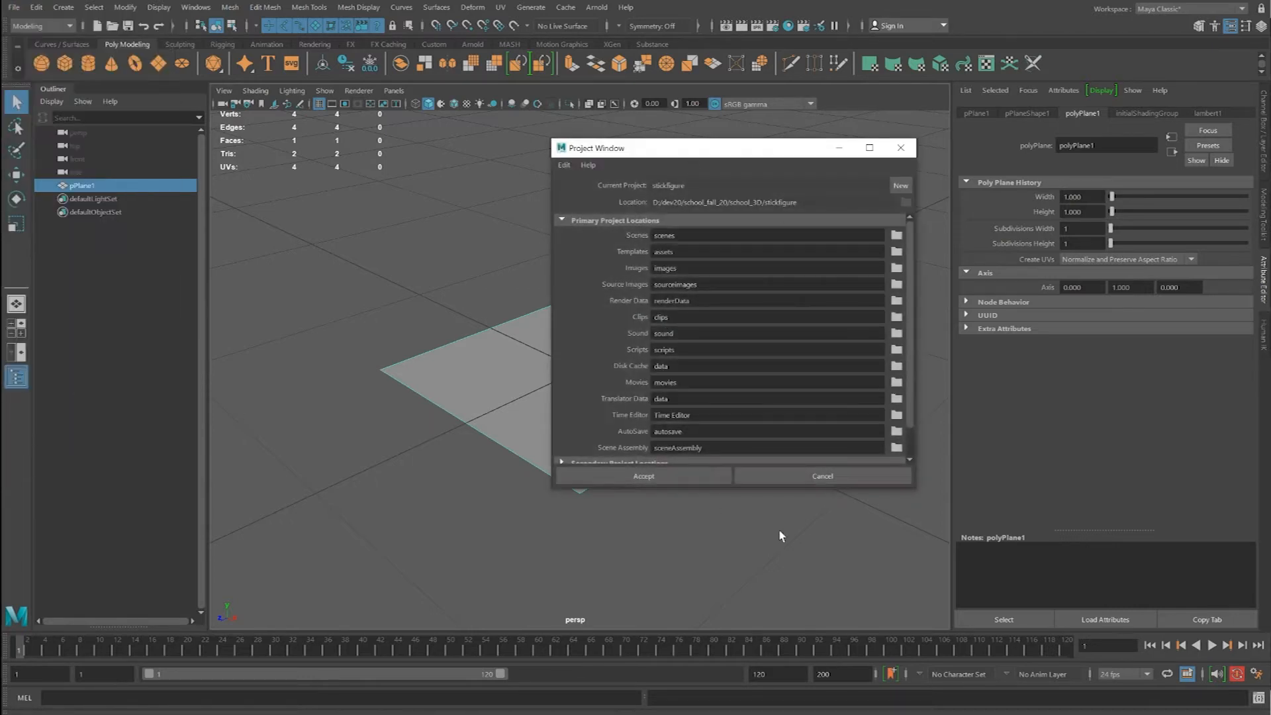
pyautogui.click(808, 474)
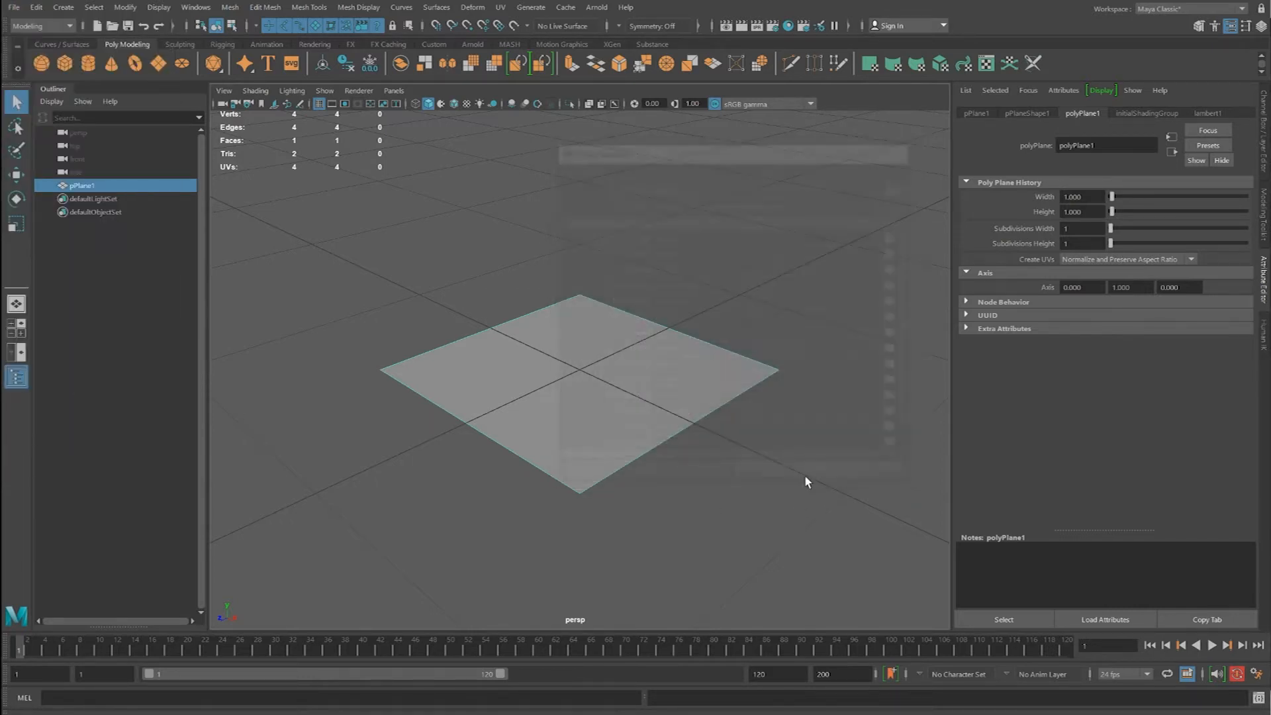
# Assign a new Lambert material to the plane and map its Color attribute with a File texture.
pyautogui.rightClick(561, 377)
pyautogui.click(557, 705)
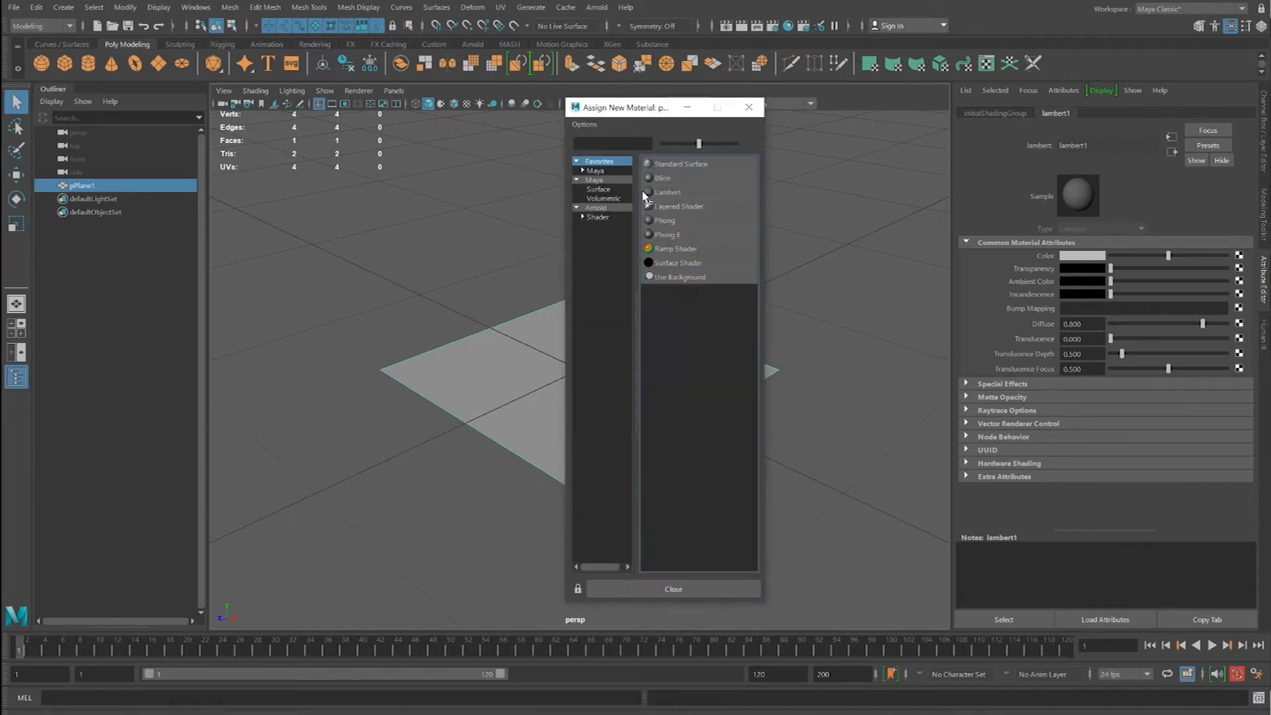
pyautogui.click(660, 193)
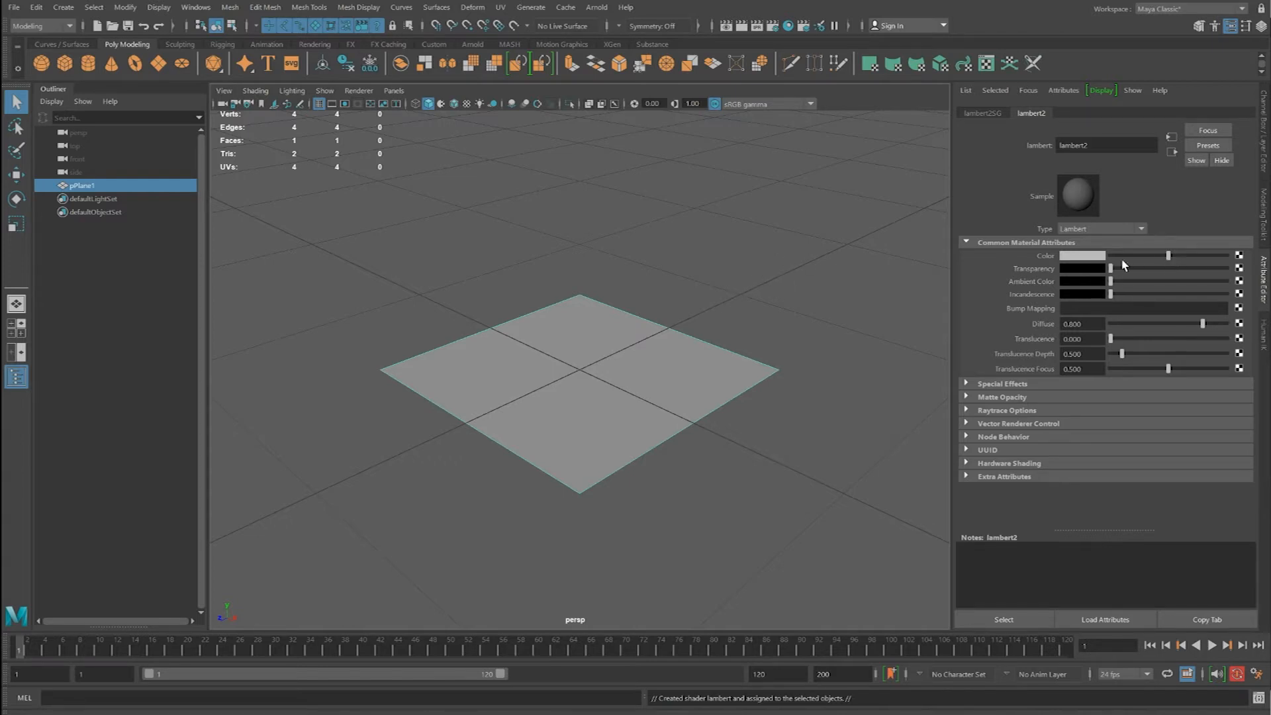
pyautogui.click(1239, 256)
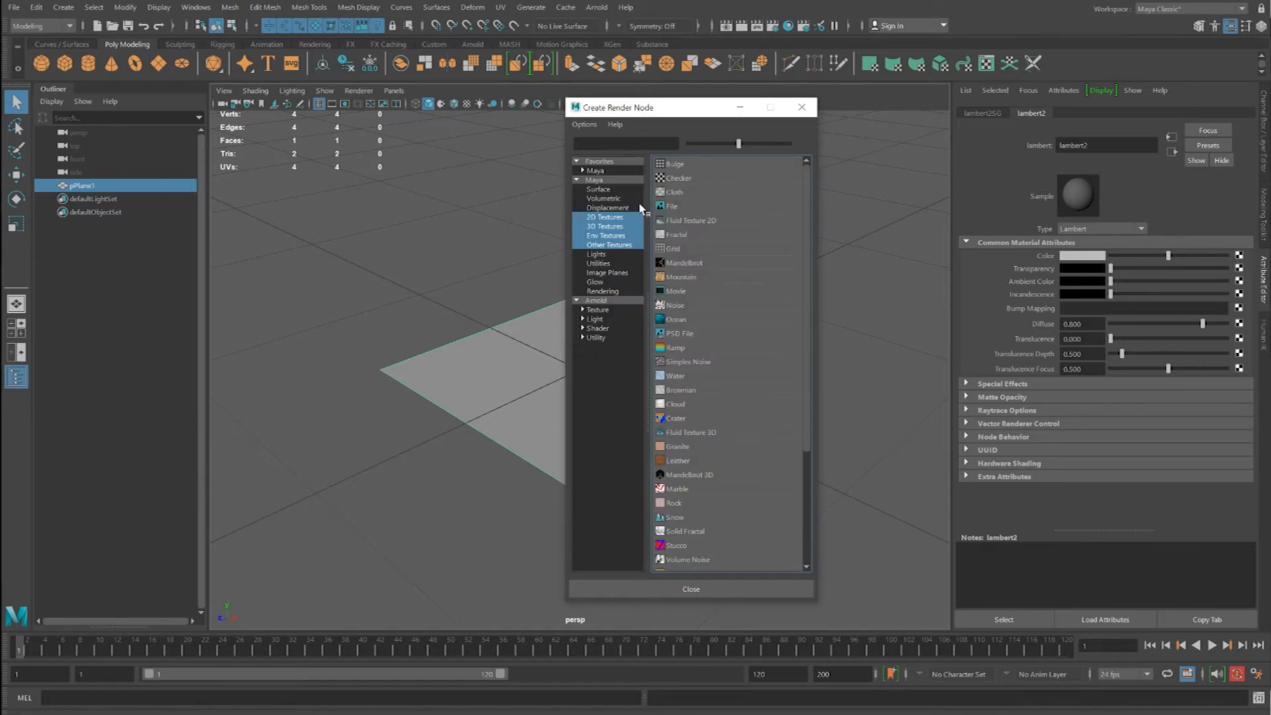
pyautogui.click(678, 208)
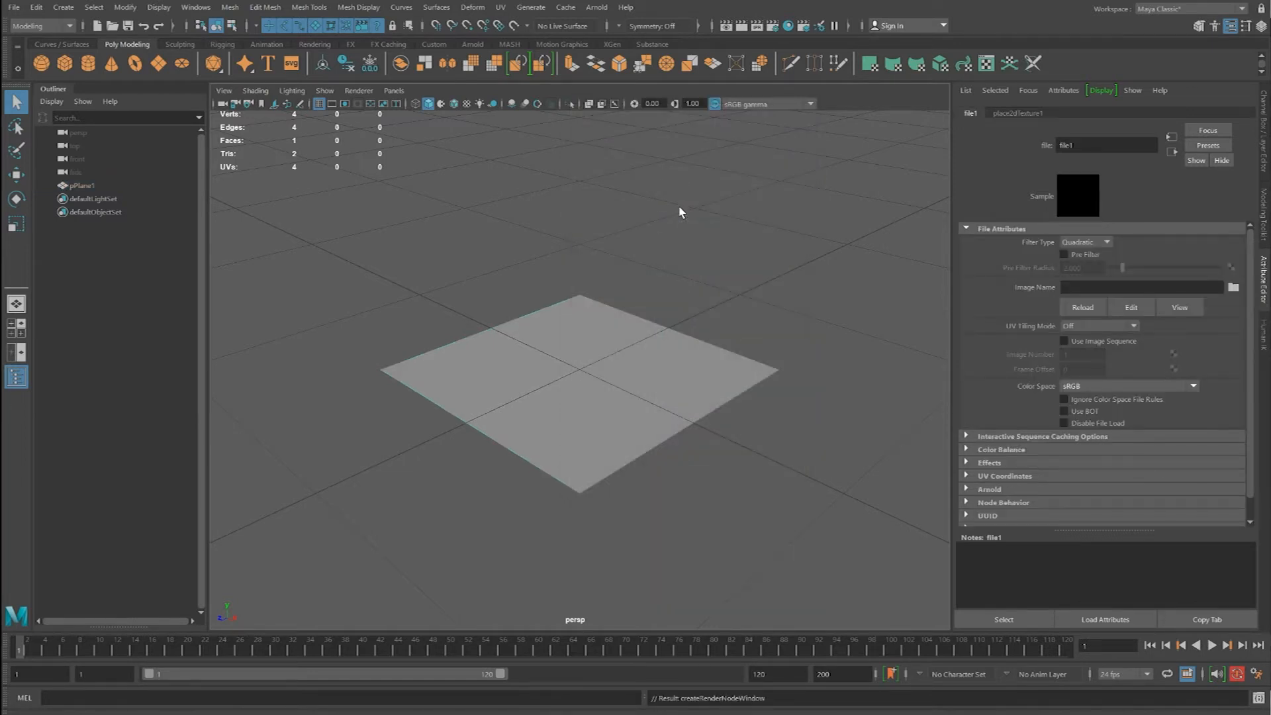
# Preview the walk images in the sourceimages folder and load one_0.png as the File texture's image.
pyautogui.click(1234, 288)
pyautogui.click(580, 196)
pyautogui.click(575, 207)
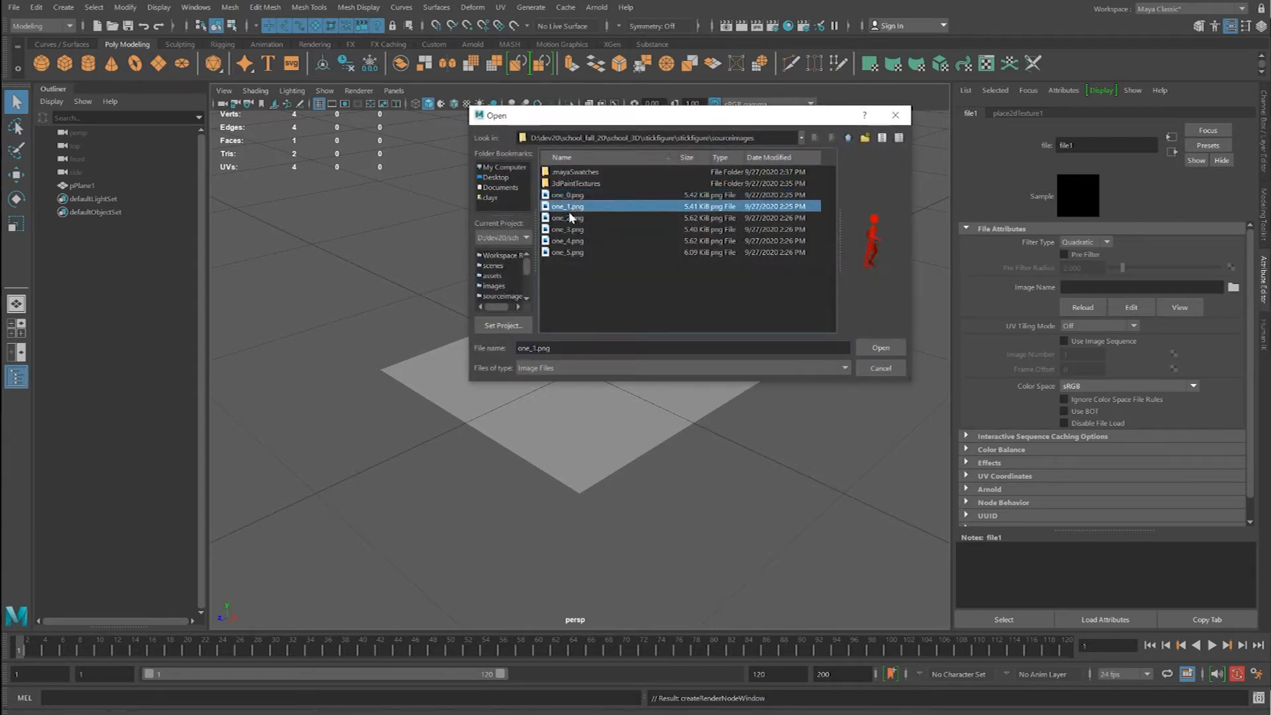
pyautogui.click(570, 218)
pyautogui.click(566, 230)
pyautogui.click(563, 241)
pyautogui.click(564, 252)
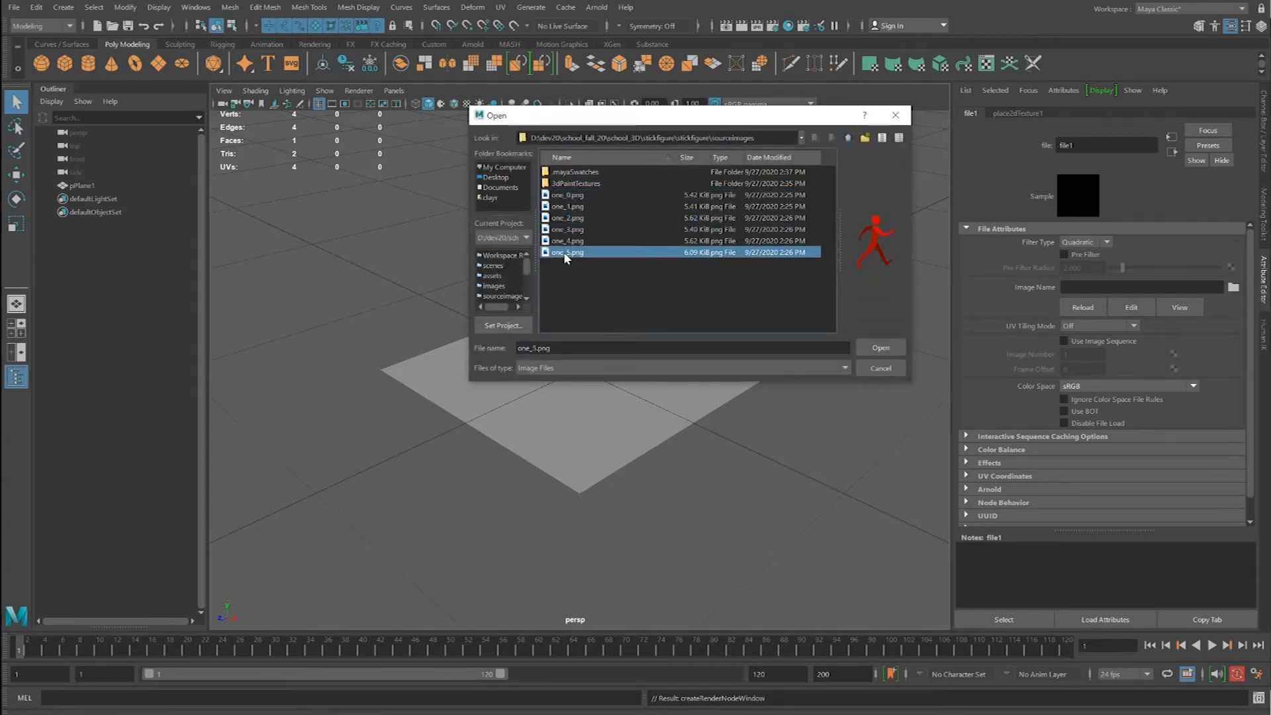
pyautogui.click(573, 196)
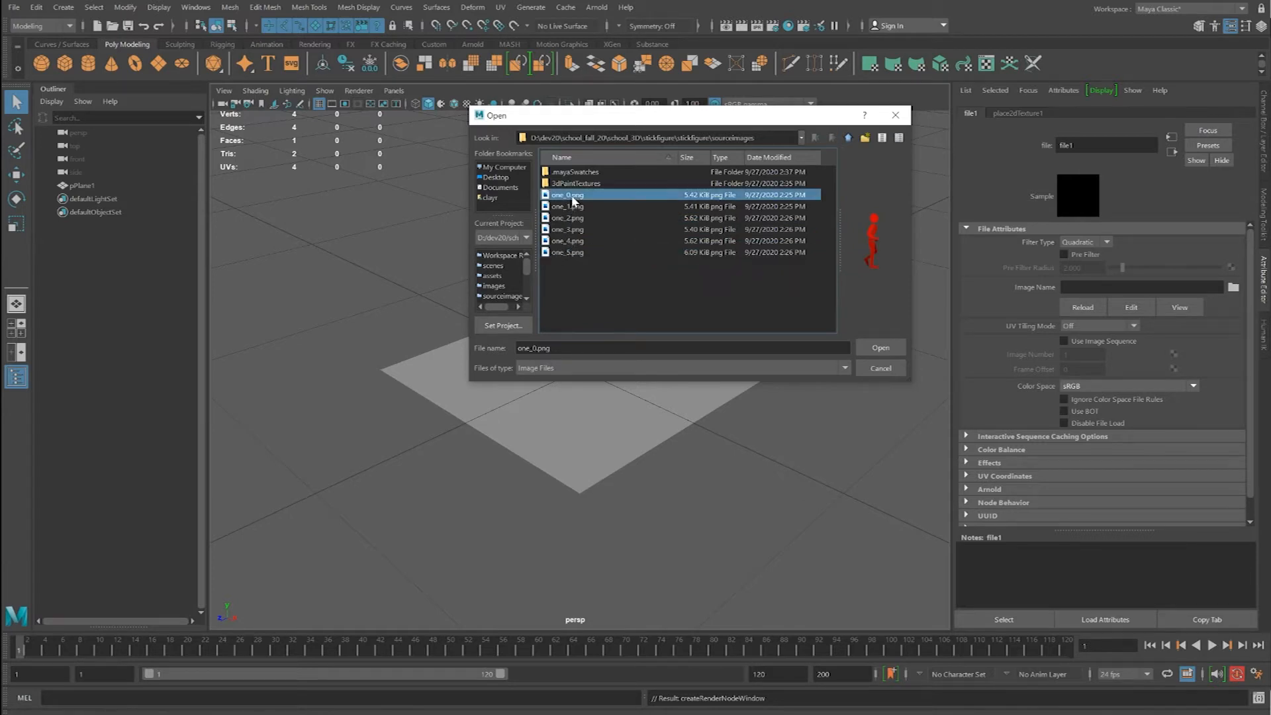
pyautogui.click(887, 349)
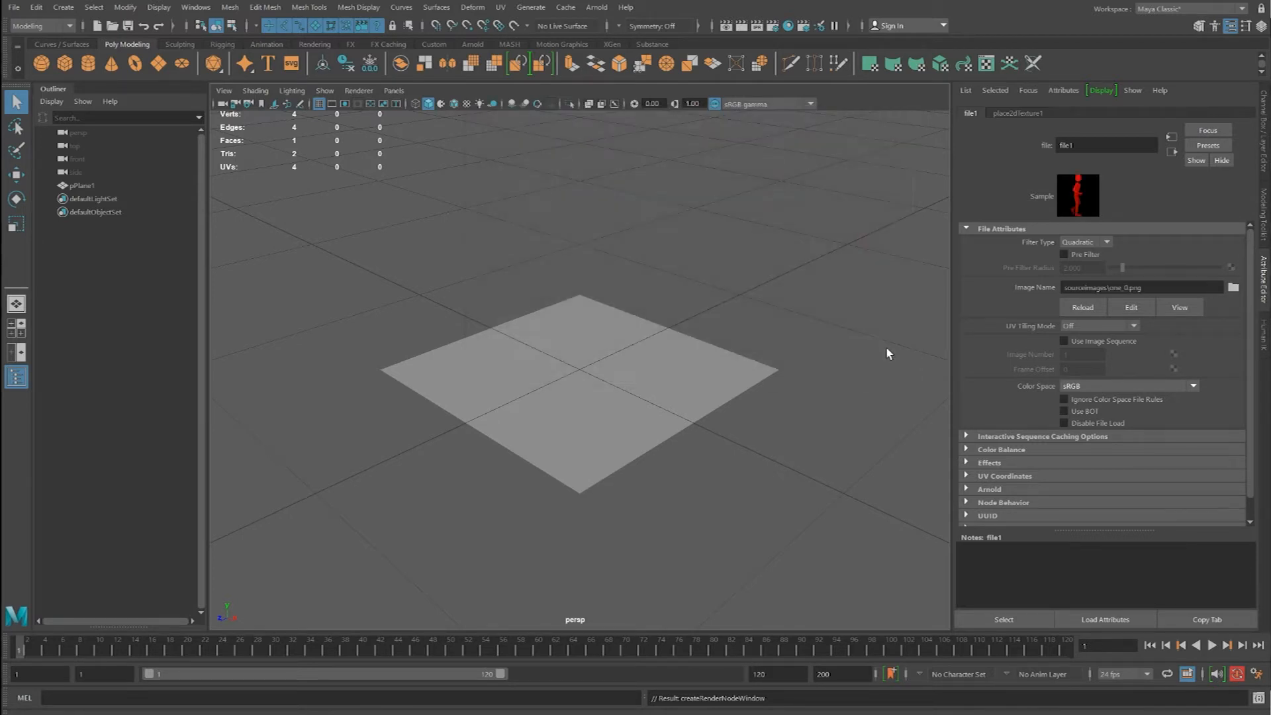
# Show textures in the viewport and stand the plane upright with a Rotate X of 90.
pyautogui.click(743, 370)
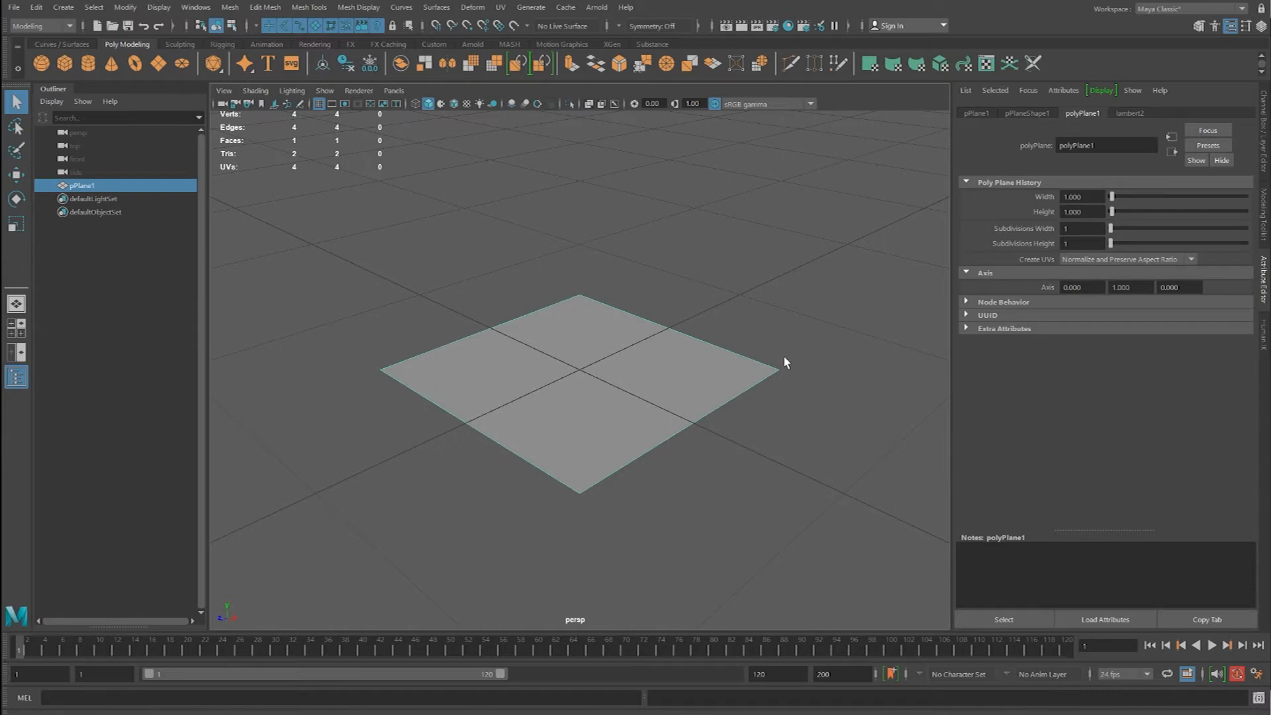
pyautogui.press('6')
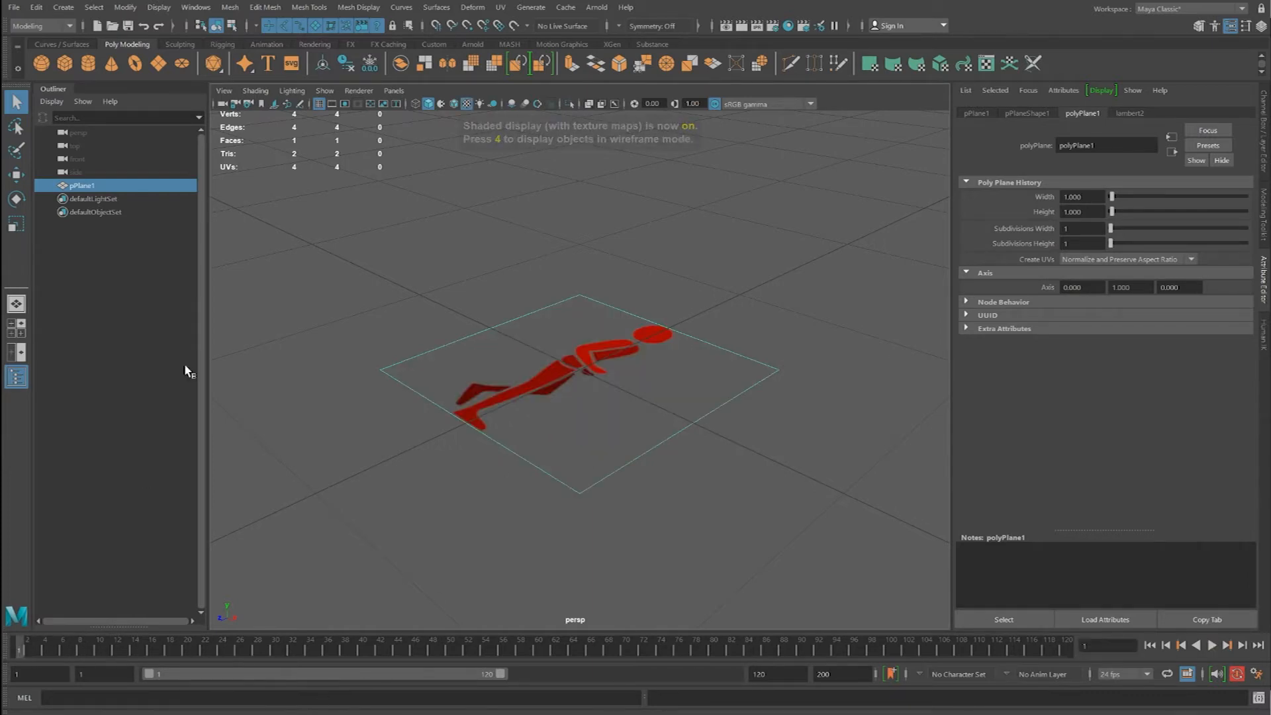
pyautogui.press('e')
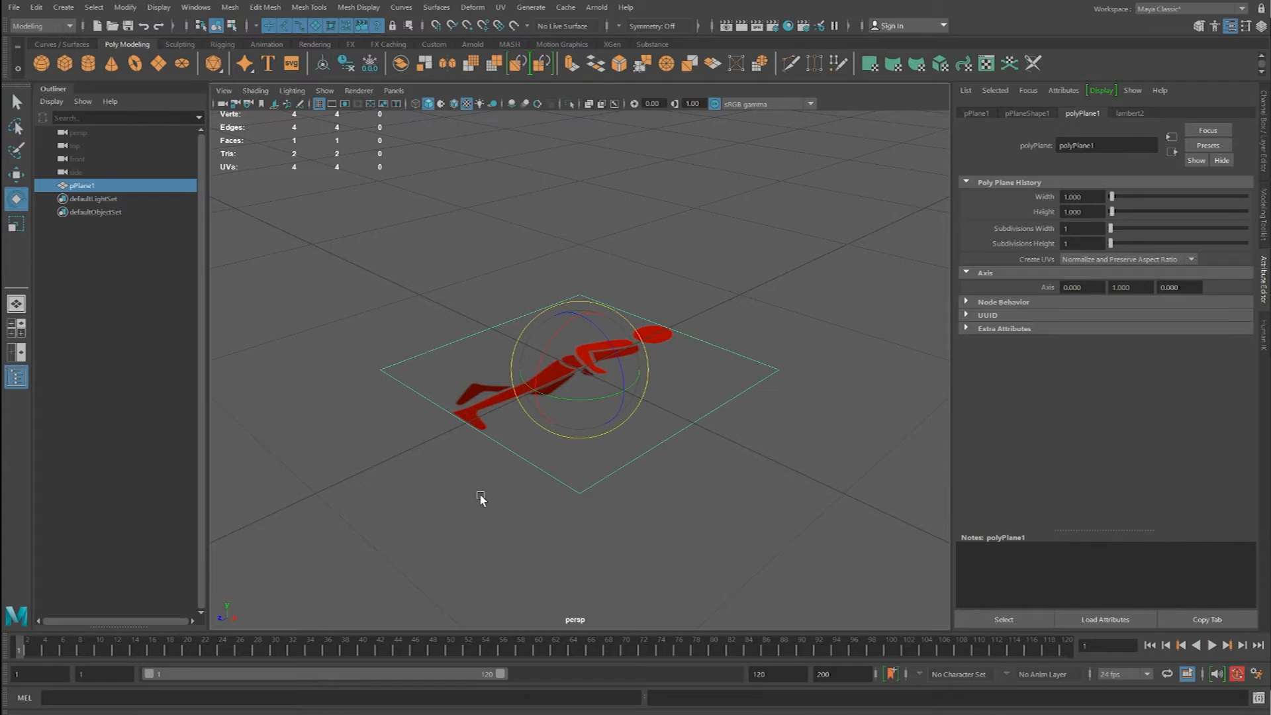
pyautogui.moveTo(555, 331); pyautogui.dragTo(568, 442)
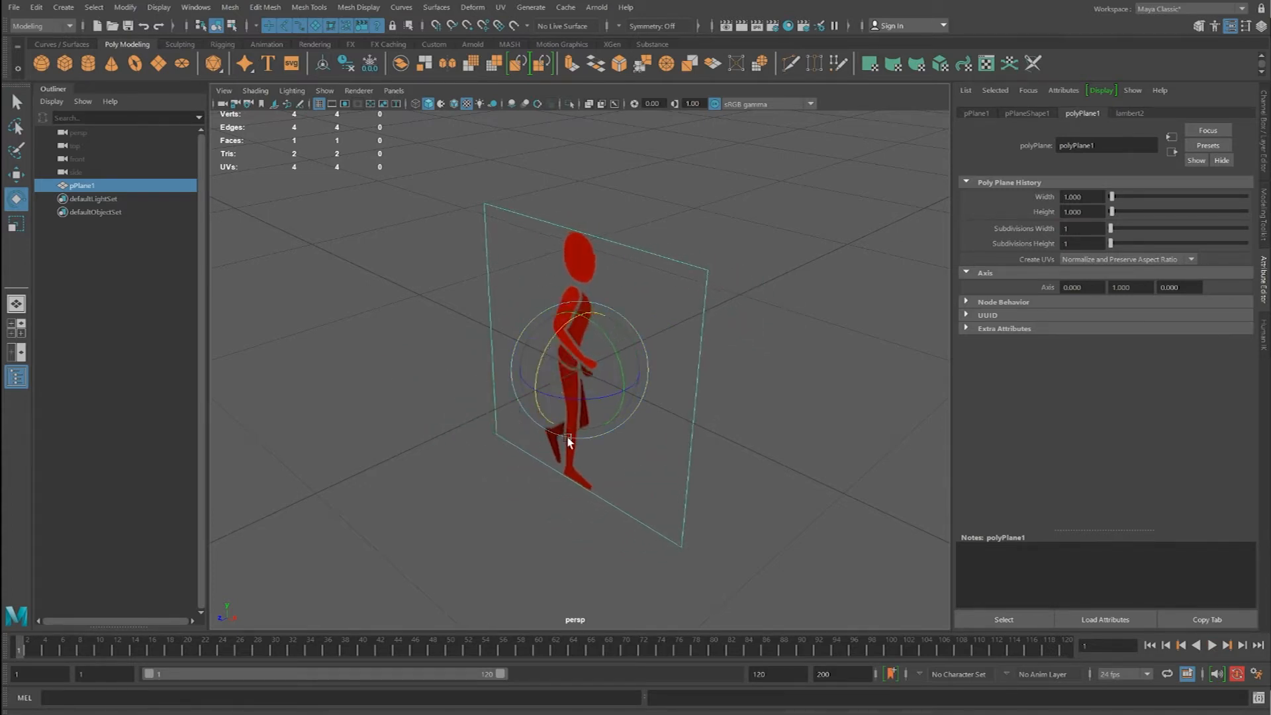
pyautogui.hotkey('ctrl', 'a')
pyautogui.click(1231, 159)
pyautogui.write('9')
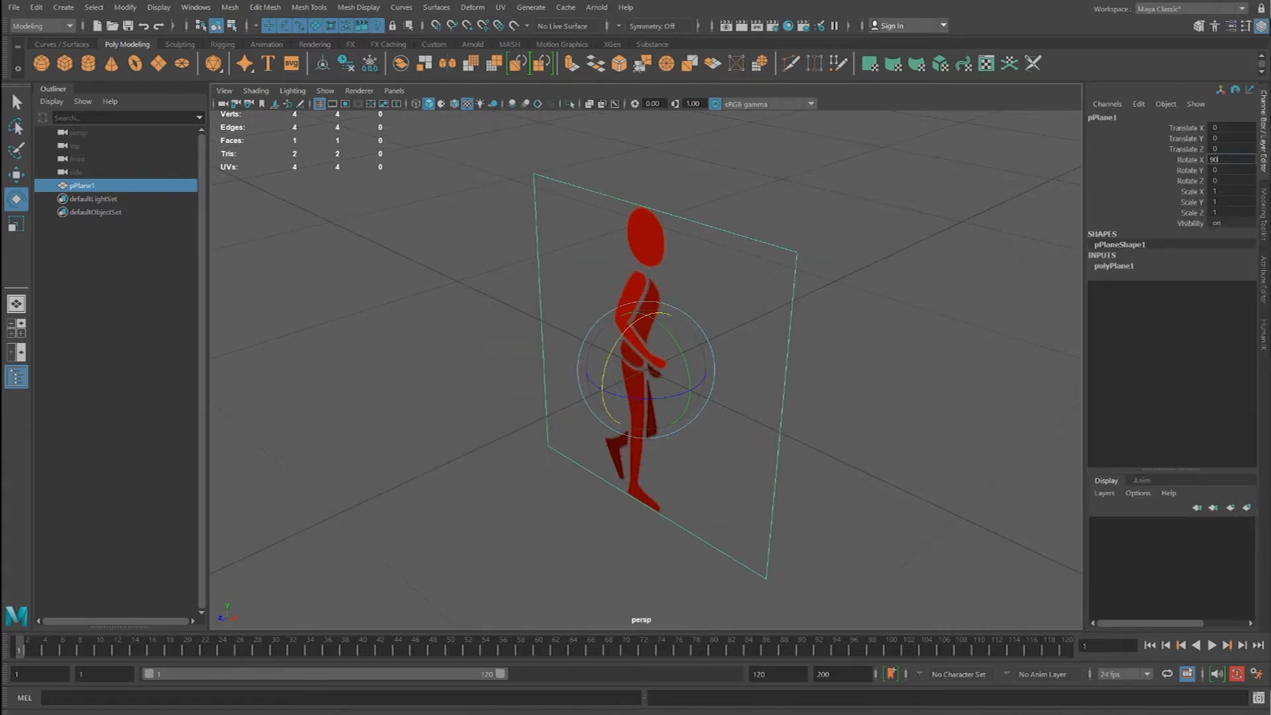
pyautogui.press('Return')
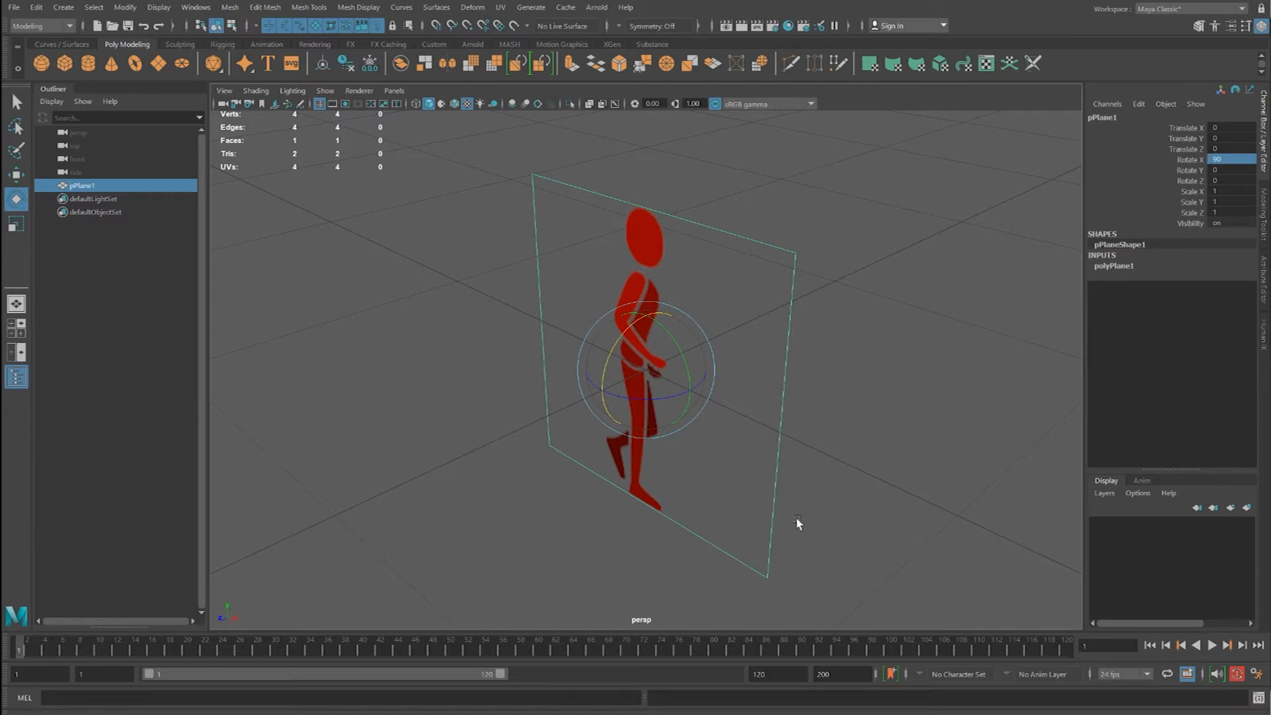
# Go to frame 12 on the timeline and switch to the Move tool.
pyautogui.hotkey('alt', 'v')
pyautogui.click(119, 651)
pyautogui.click(17, 174)
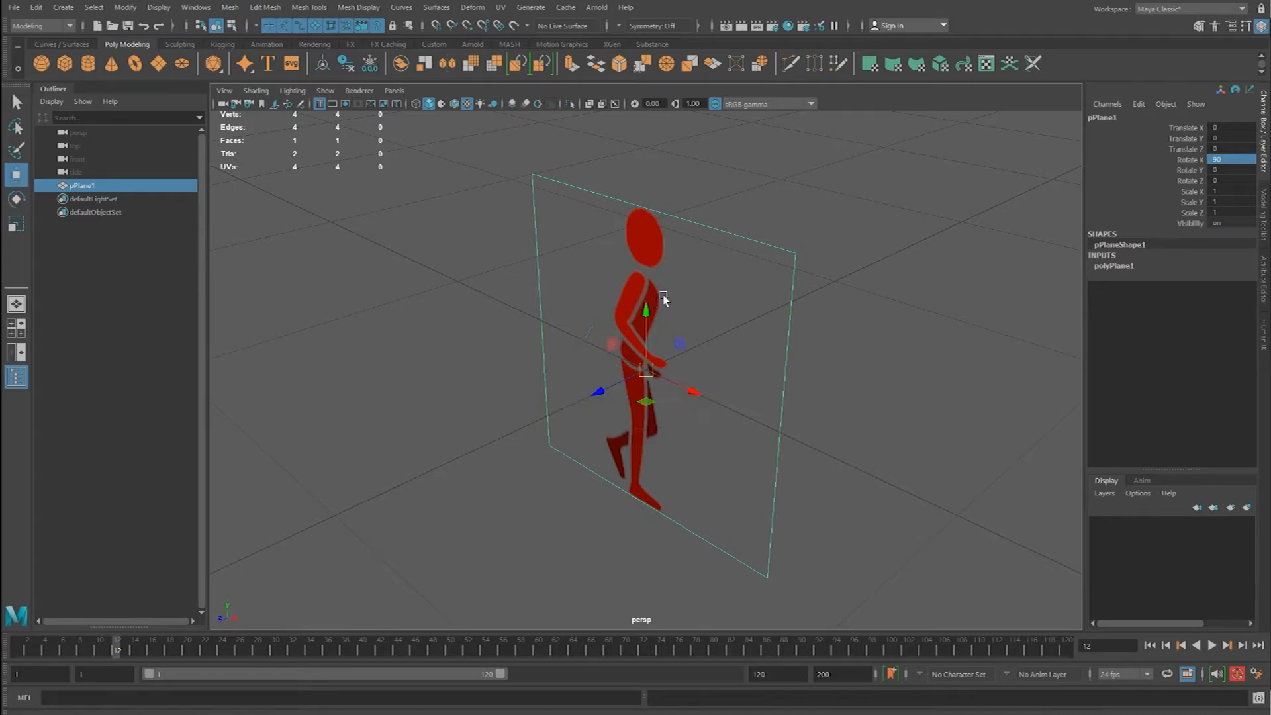
# Rename the plane's Lambert material as stick.
pyautogui.hotkey('ctrl', 'a')
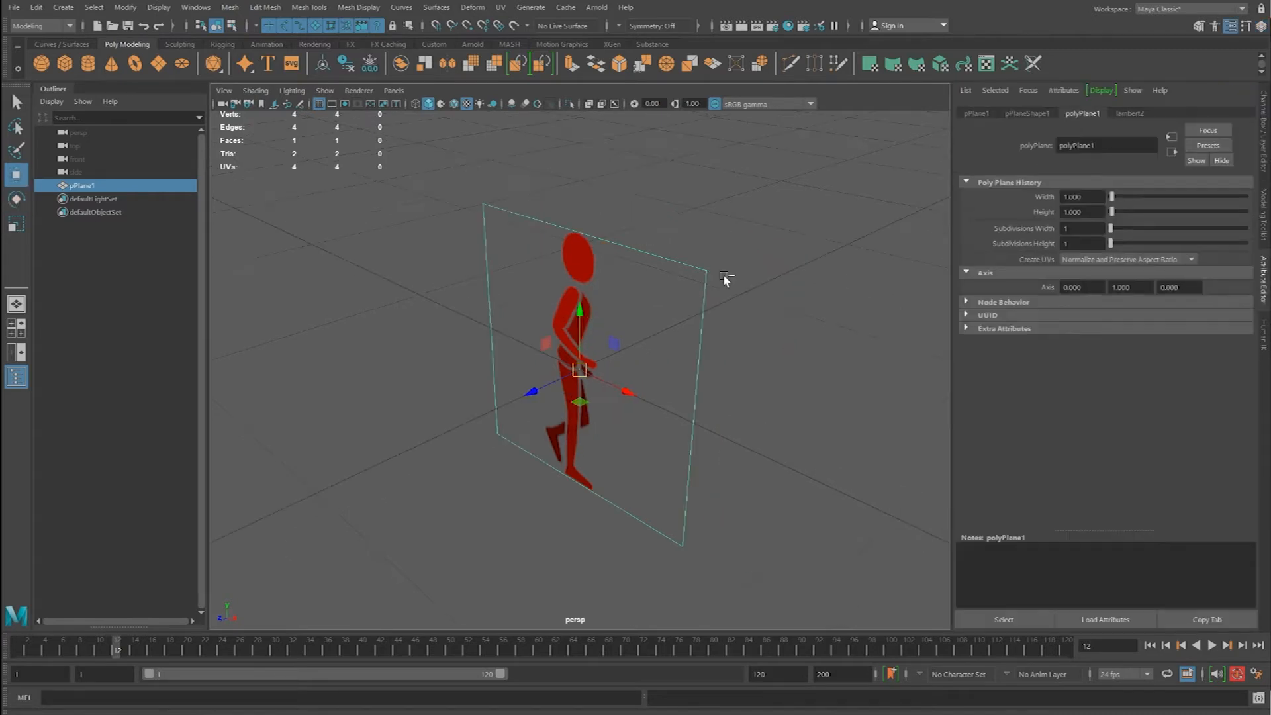
pyautogui.click(1138, 113)
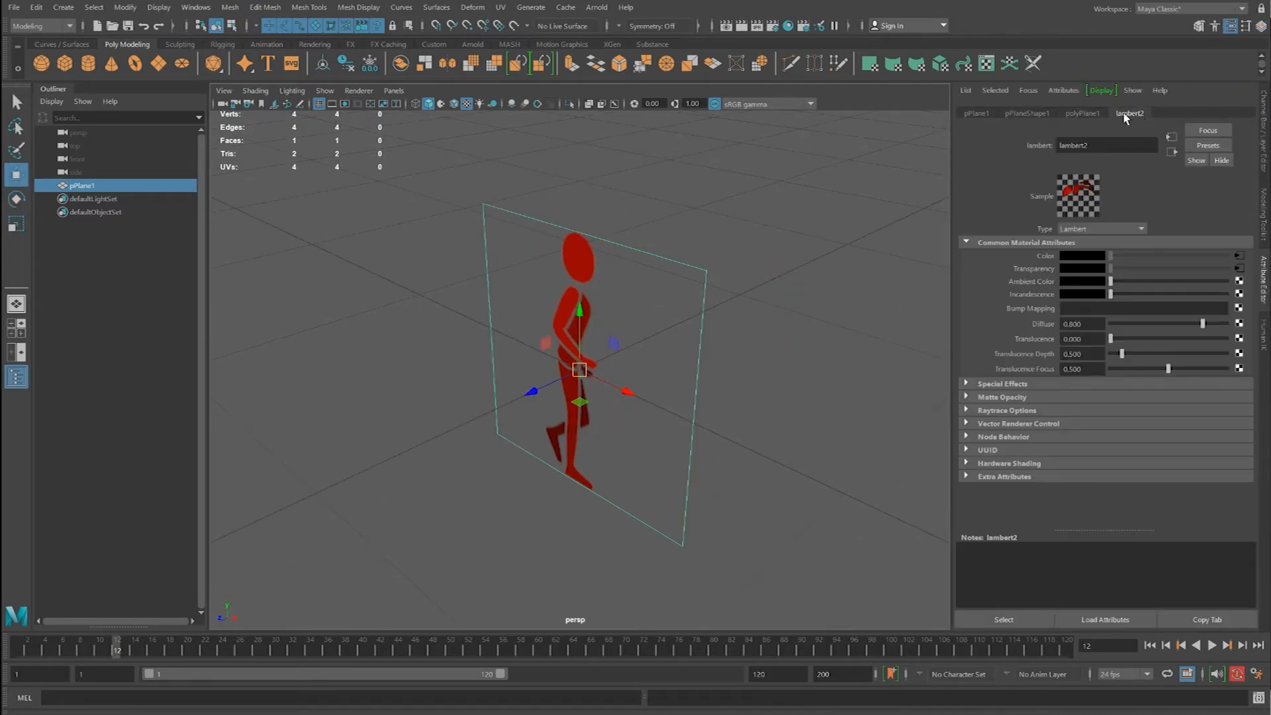
pyautogui.doubleClick(1099, 145)
pyautogui.write('stick')
pyautogui.press('Return')
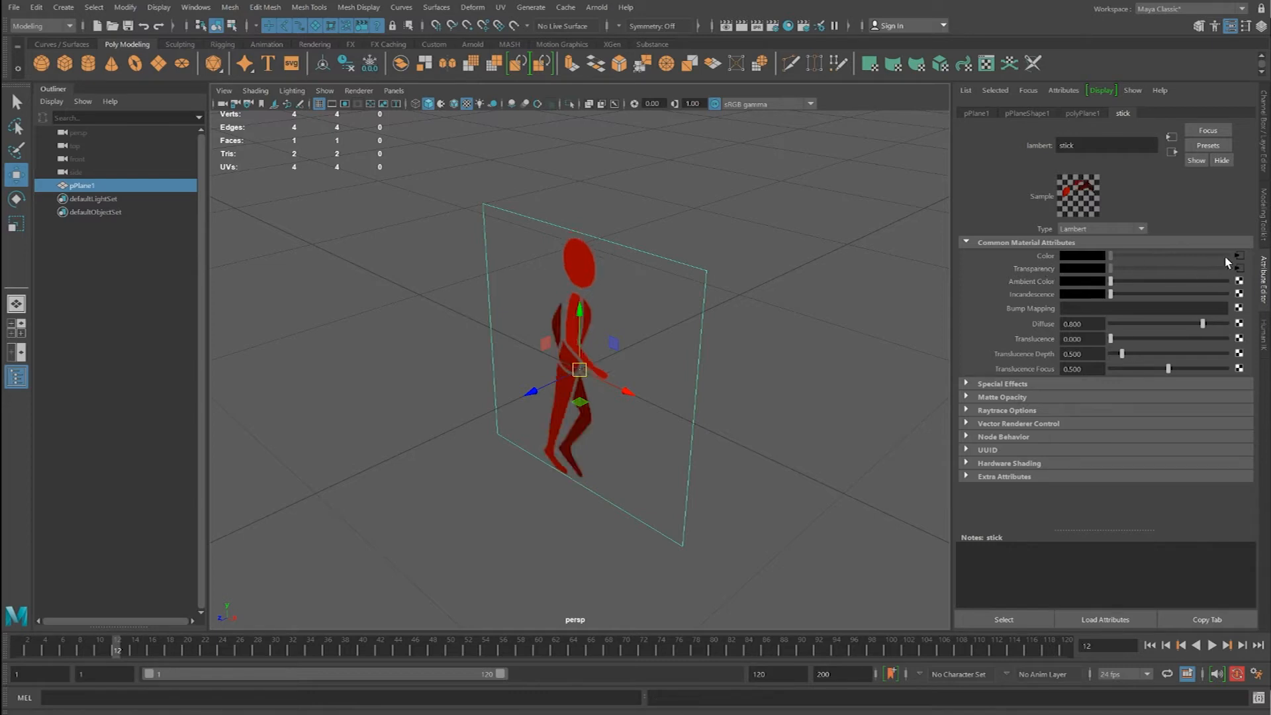
# Enable Use Image Sequence on the stick material's color texture and scrub the timeline back to frame 1.
pyautogui.click(1239, 256)
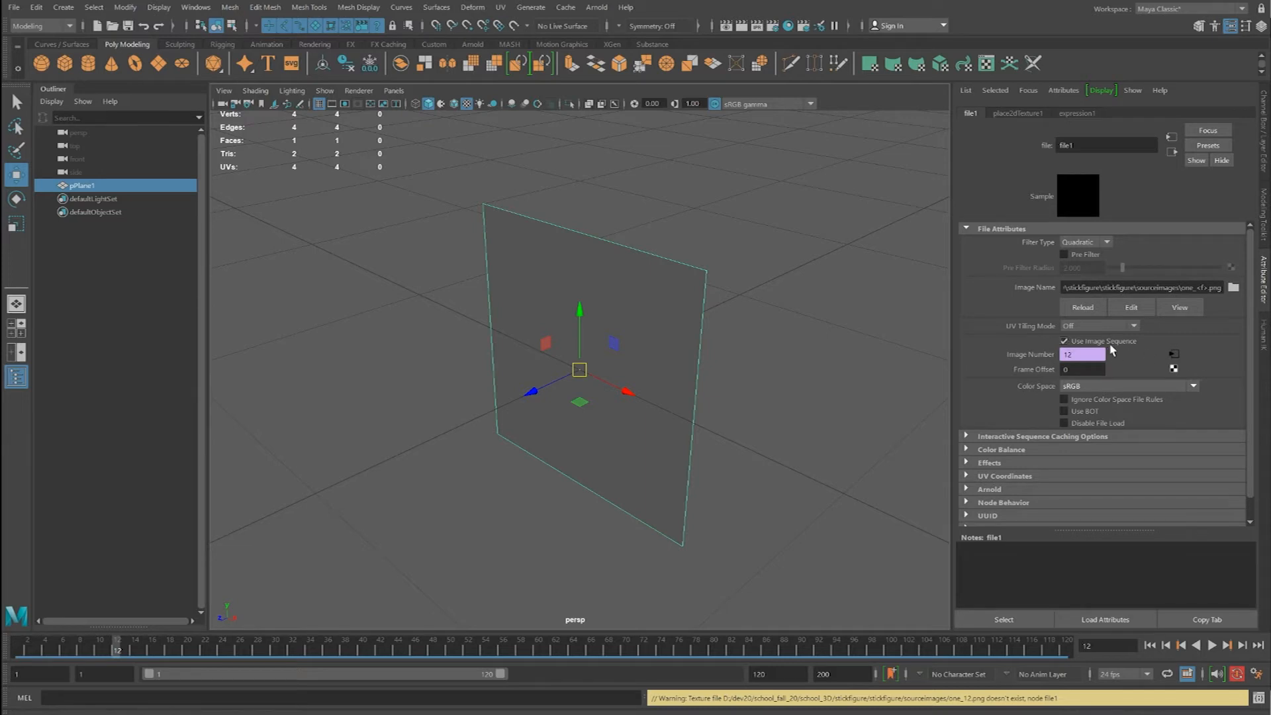
pyautogui.moveTo(128, 647)
pyautogui.mouseDown()
pyautogui.moveTo(2, 642)
pyautogui.moveTo(70, 643)
pyautogui.moveTo(18, 647)
pyautogui.moveTo(63, 647)
pyautogui.moveTo(43, 646)
pyautogui.moveTo(54, 654)
pyautogui.mouseUp()
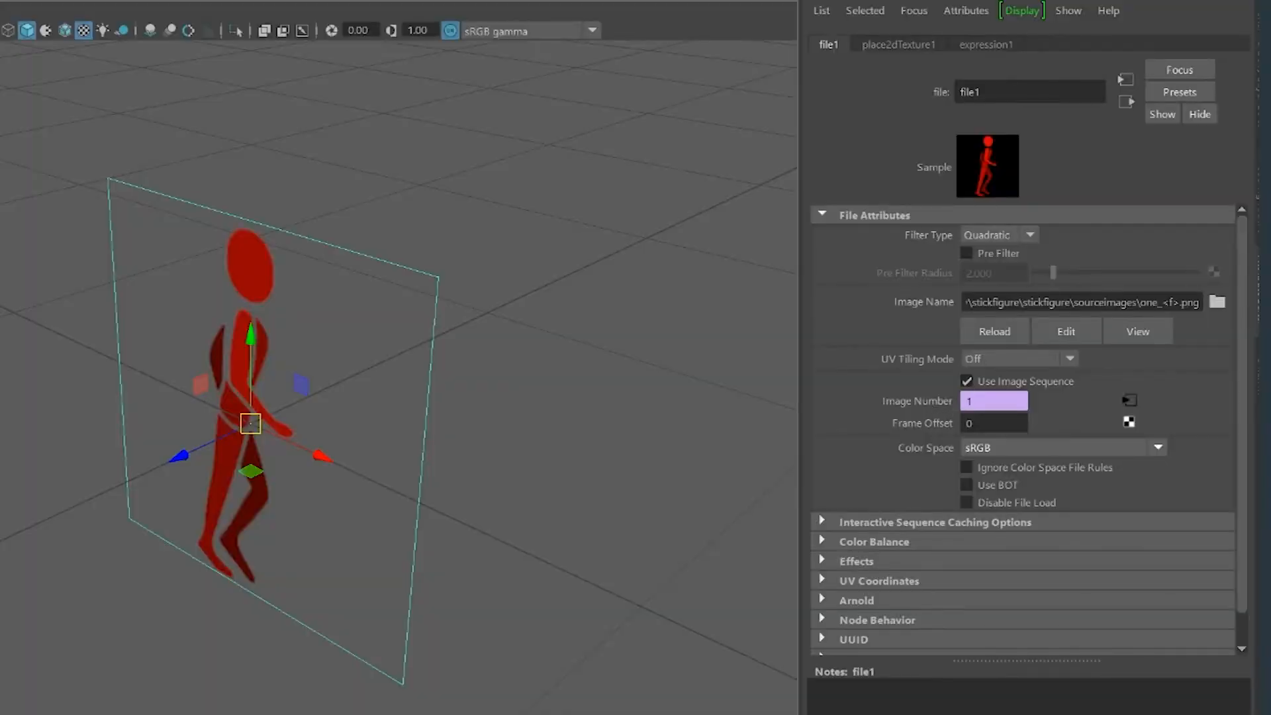
# Open the Image Number expression for editing and place the Expression Editor clear of the file texture's attributes.
pyautogui.rightClick(972, 404)
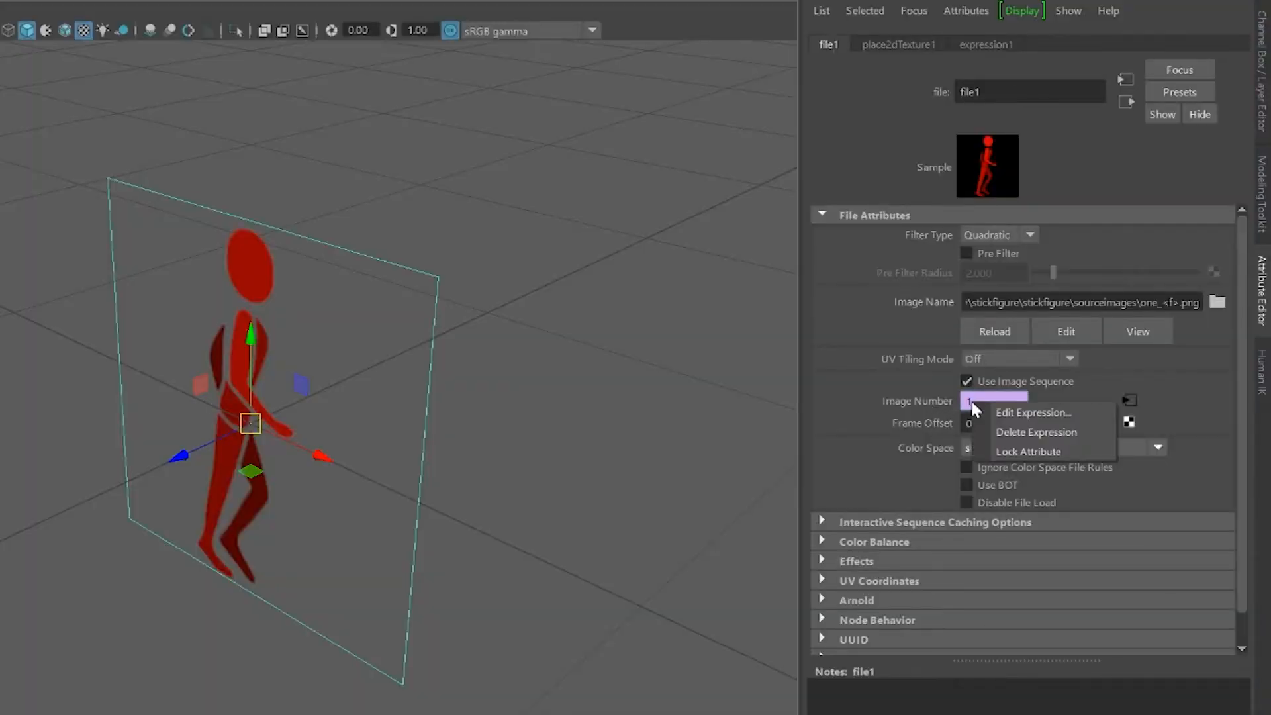
pyautogui.click(1032, 412)
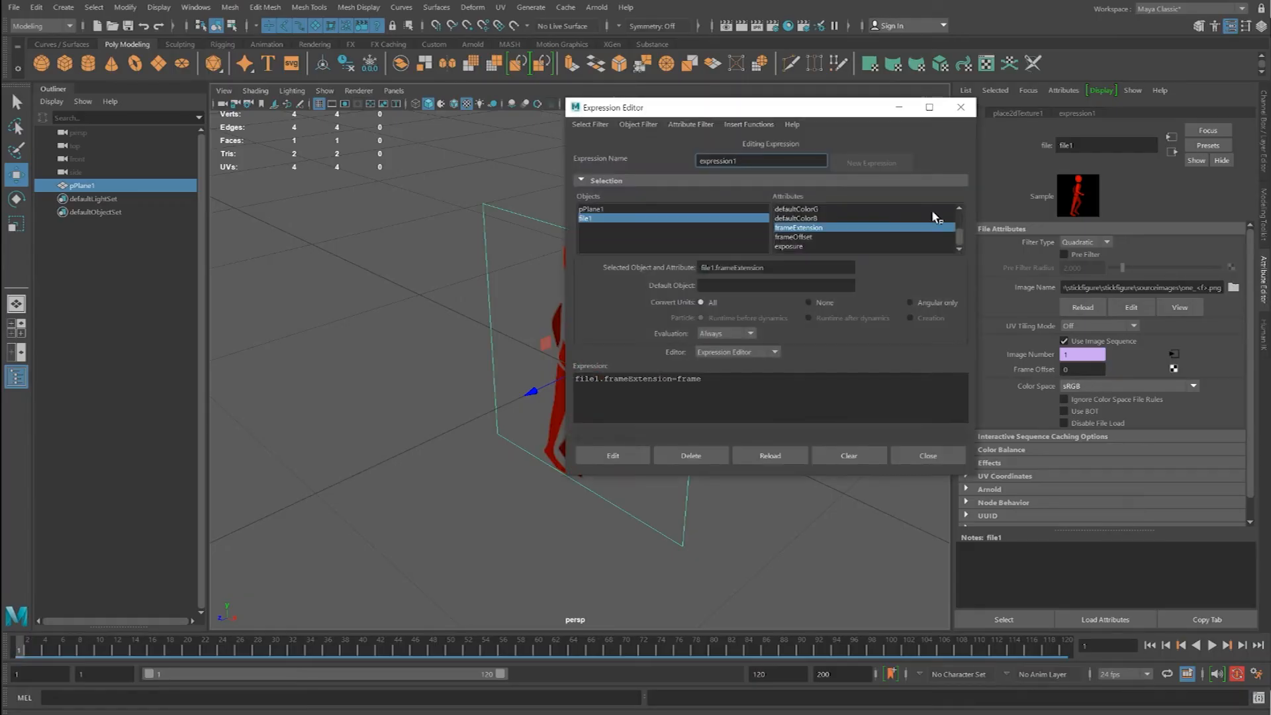
pyautogui.moveTo(719, 117); pyautogui.dragTo(976, 152)
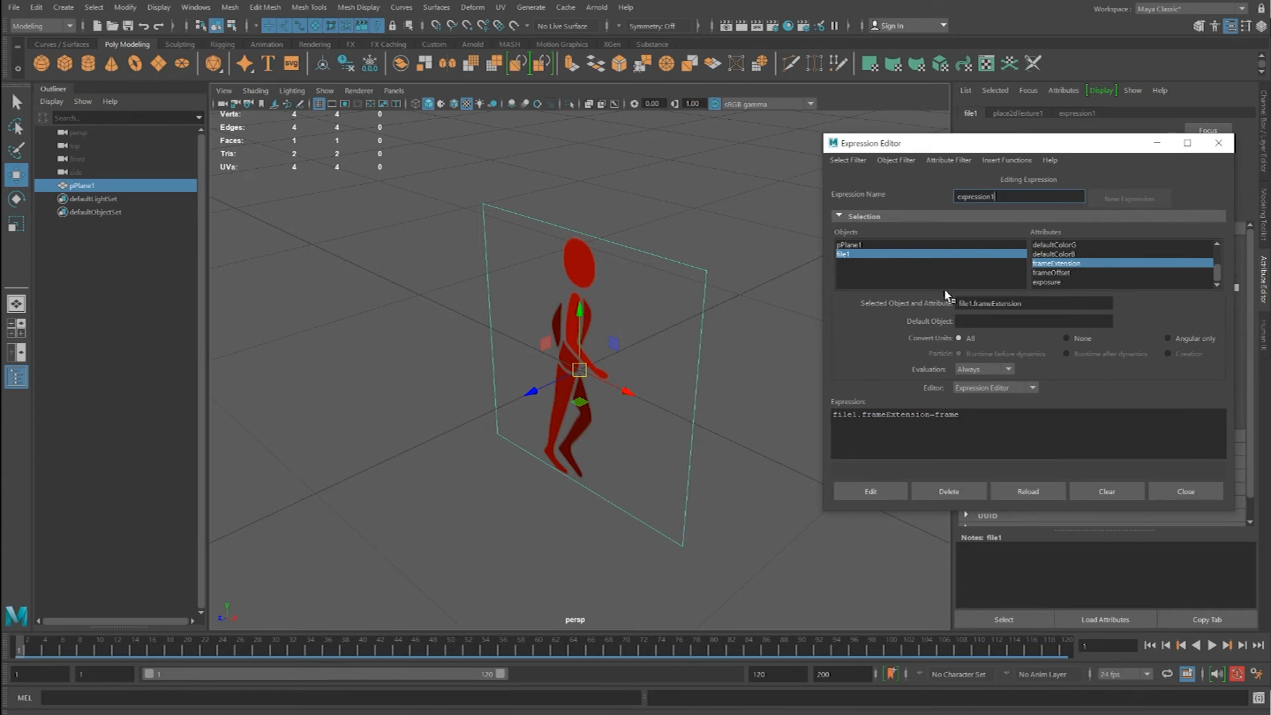
pyautogui.moveTo(952, 143); pyautogui.dragTo(586, 191)
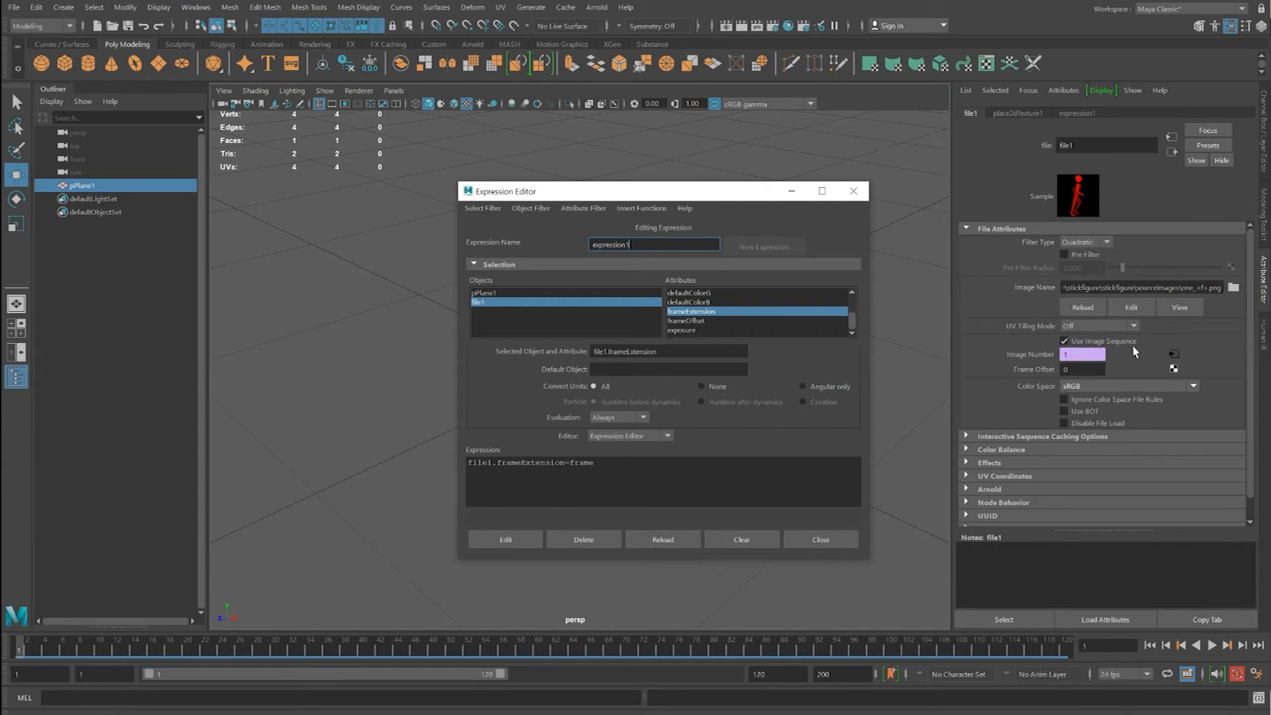
pyautogui.moveTo(610, 195); pyautogui.dragTo(948, 204)
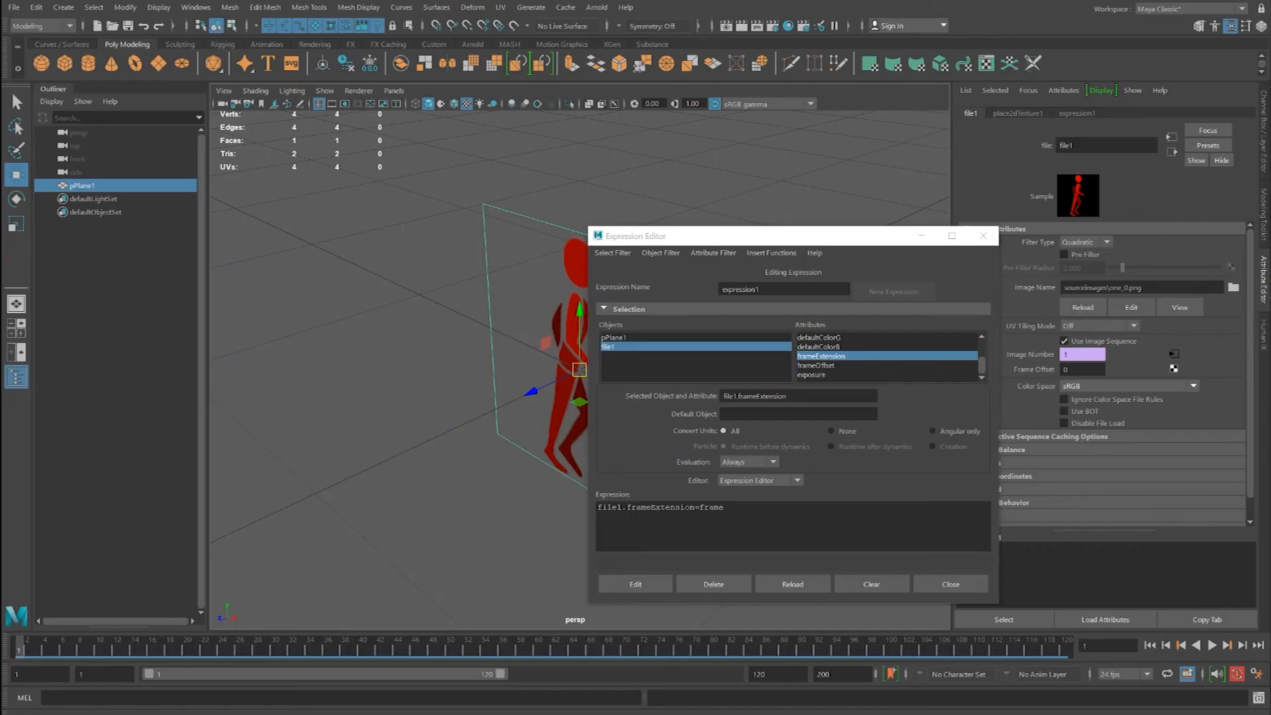
# Check the numbered images of the sourceimages folder in File Explorer, and set the Image Number expression to file1.frameExtension=frame%6.
pyautogui.click(374, 714)
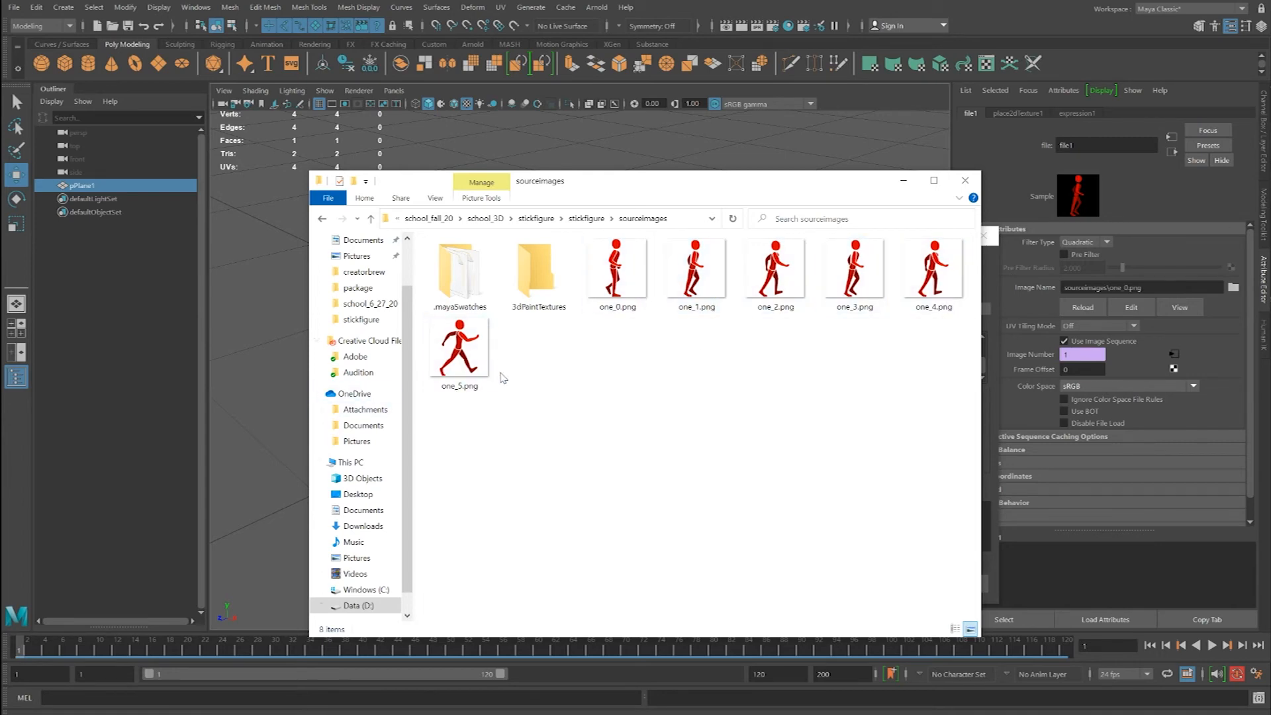
pyautogui.click(603, 2)
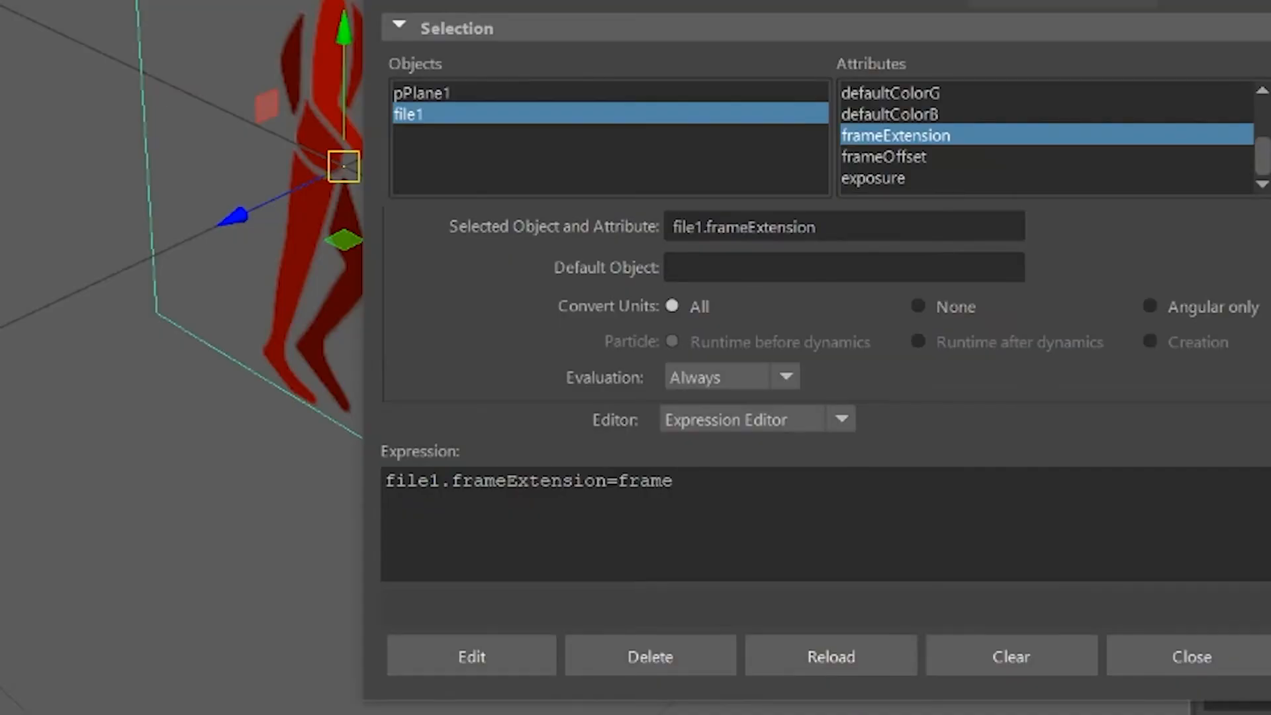
pyautogui.write('%')
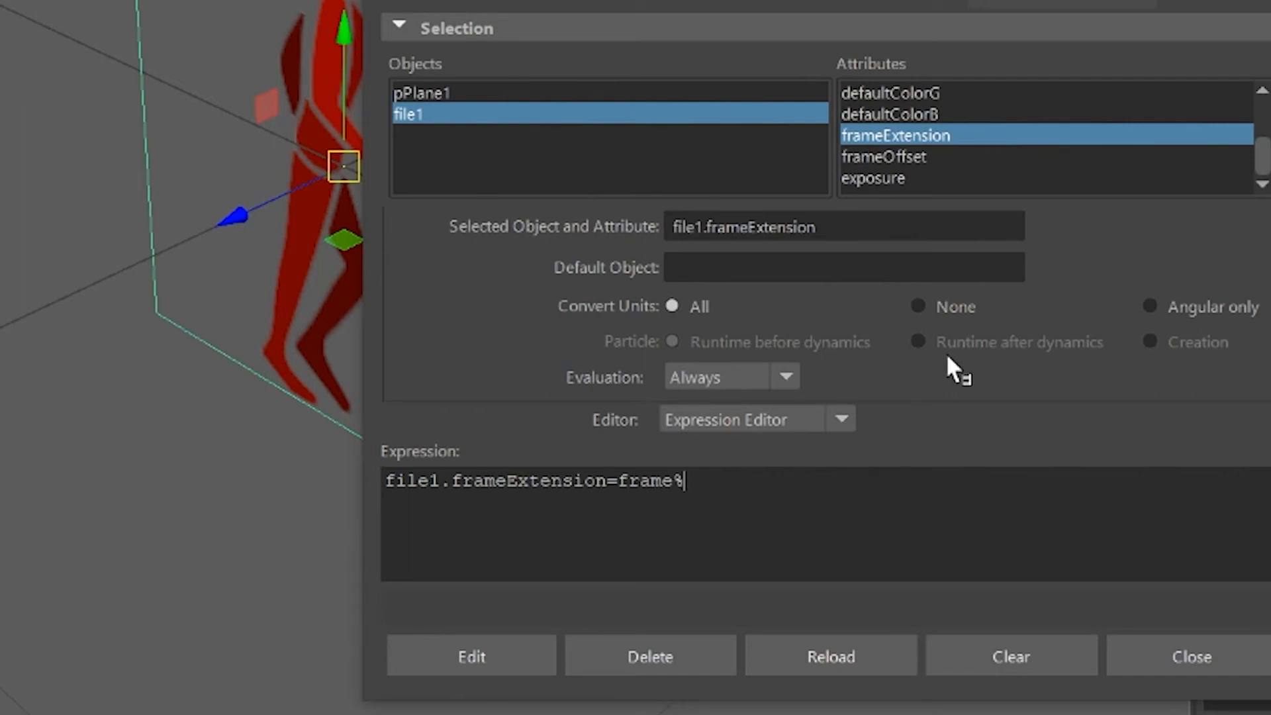
pyautogui.write('6')
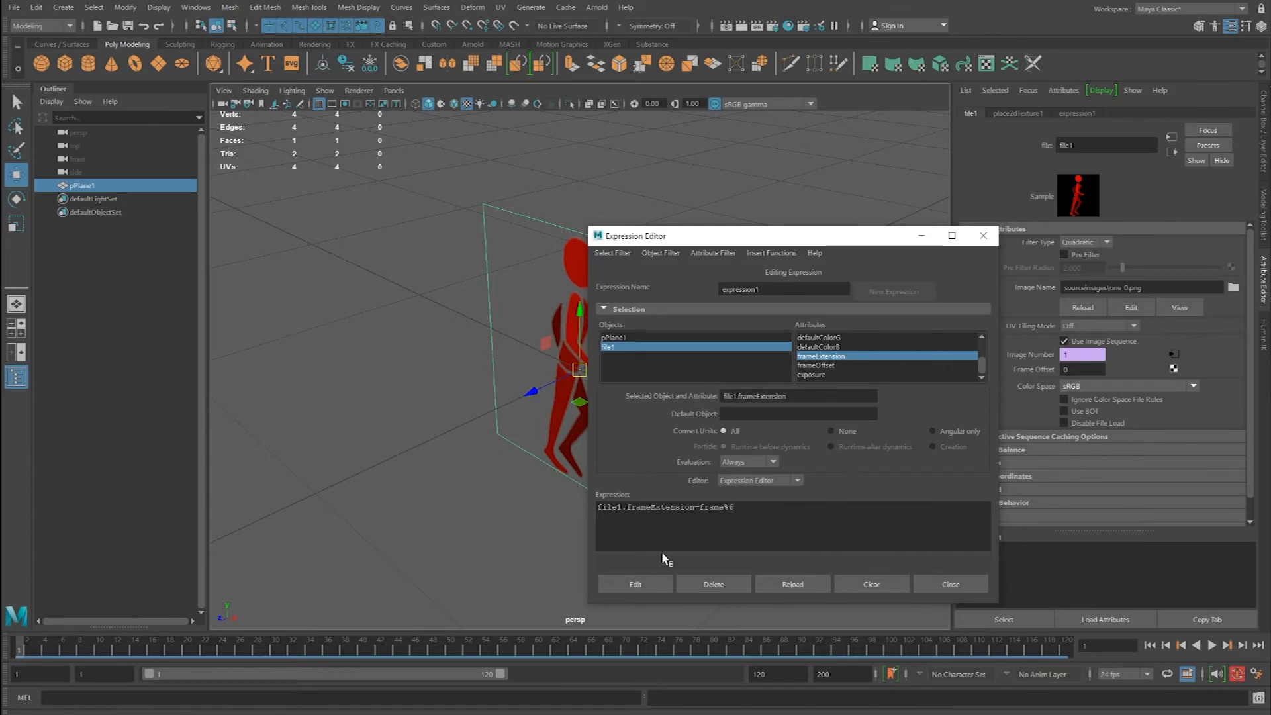
pyautogui.click(634, 585)
pyautogui.click(983, 236)
# Scrub and play the timeline to review the looping walk sequence on the plane.
pyautogui.moveTo(29, 641); pyautogui.dragTo(608, 670)
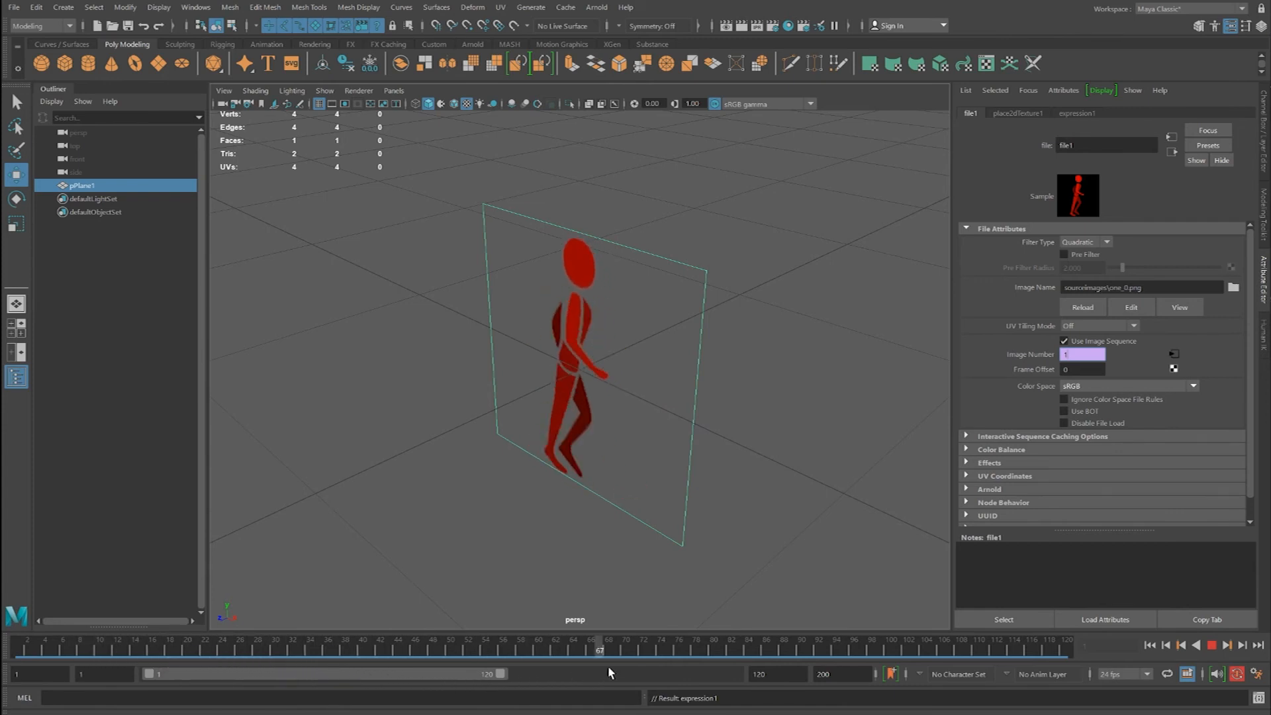
pyautogui.click(5, 647)
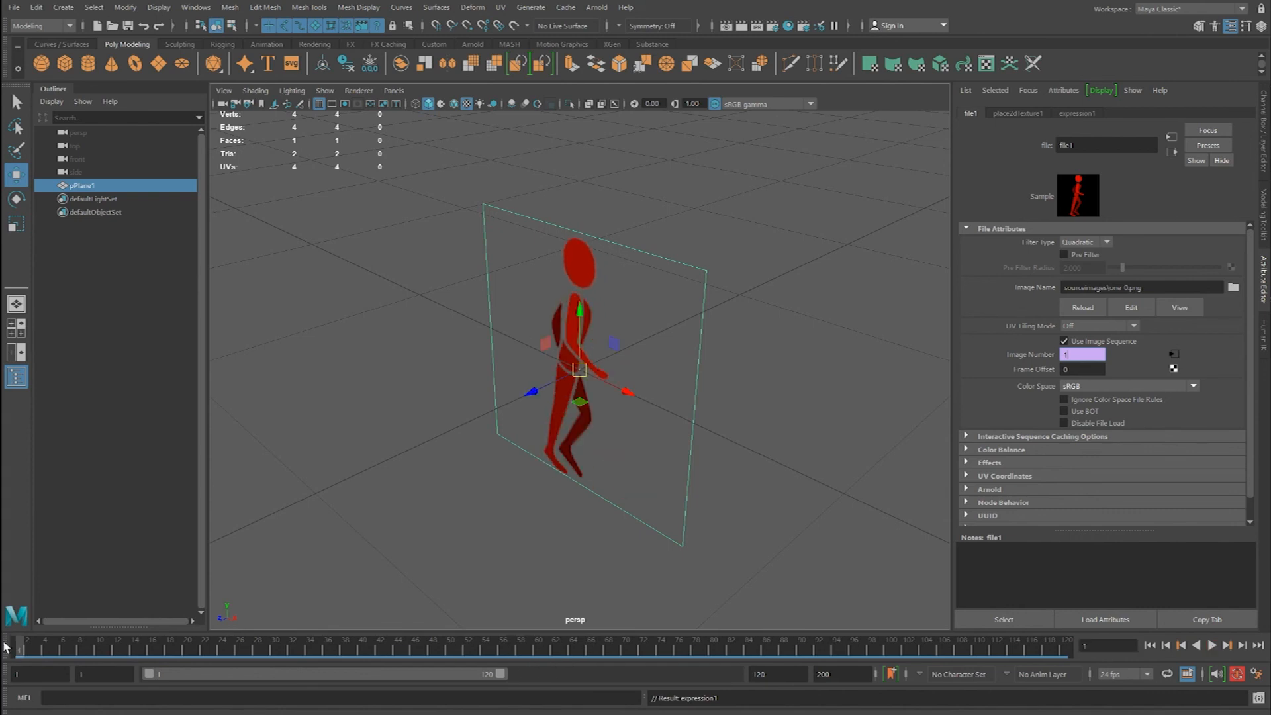
pyautogui.click(1211, 646)
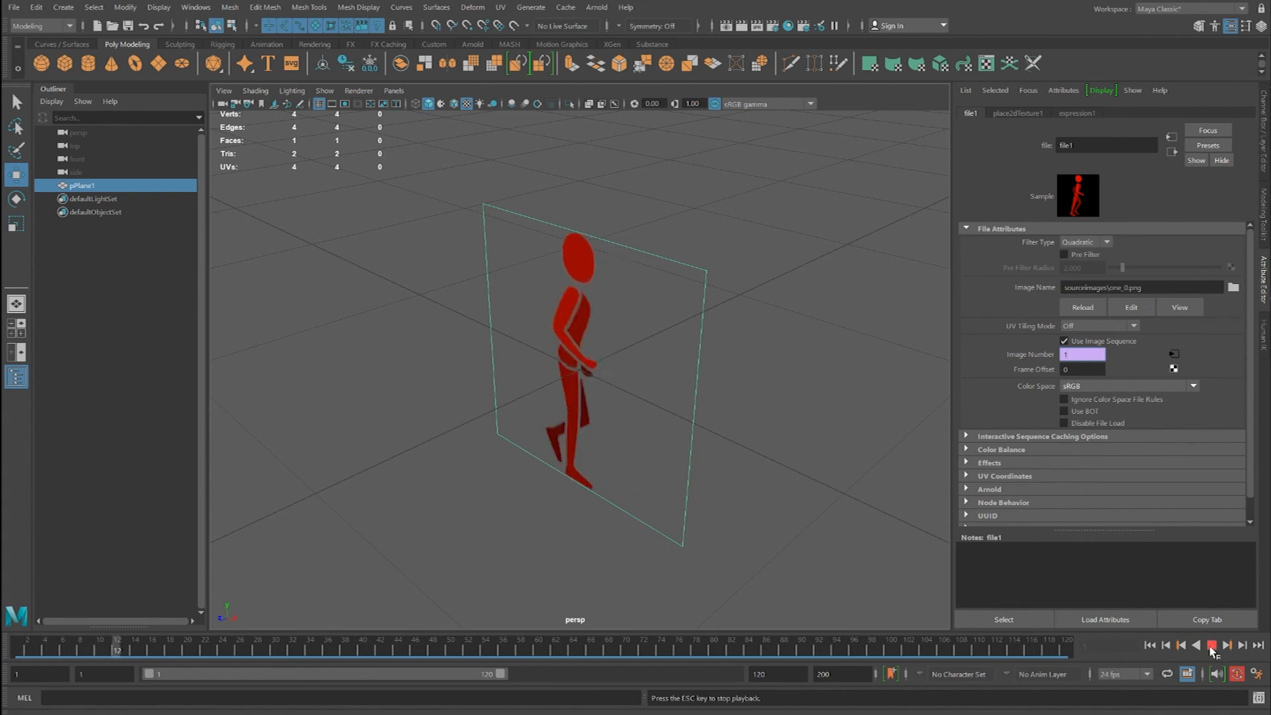
pyautogui.press('Escape')
# Switch to File Explorer to examine the image files in the sourceimages folder.
pyautogui.hotkey('alt', 'Tab')
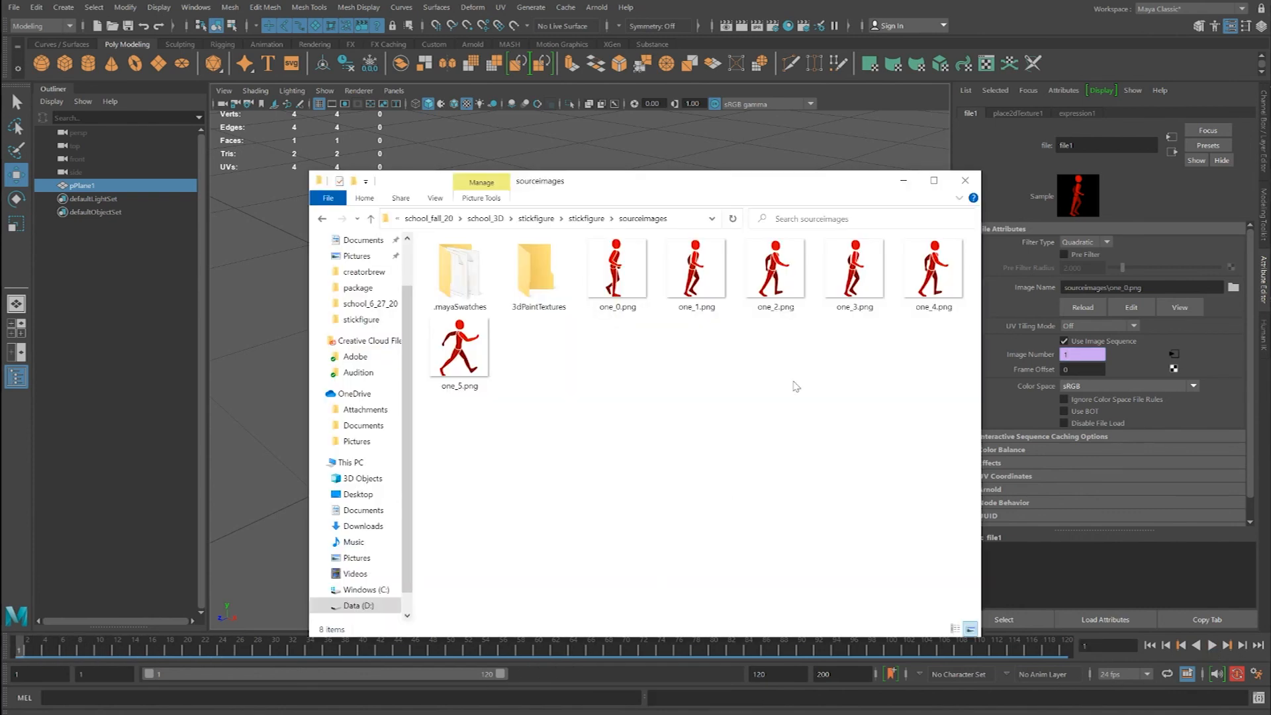